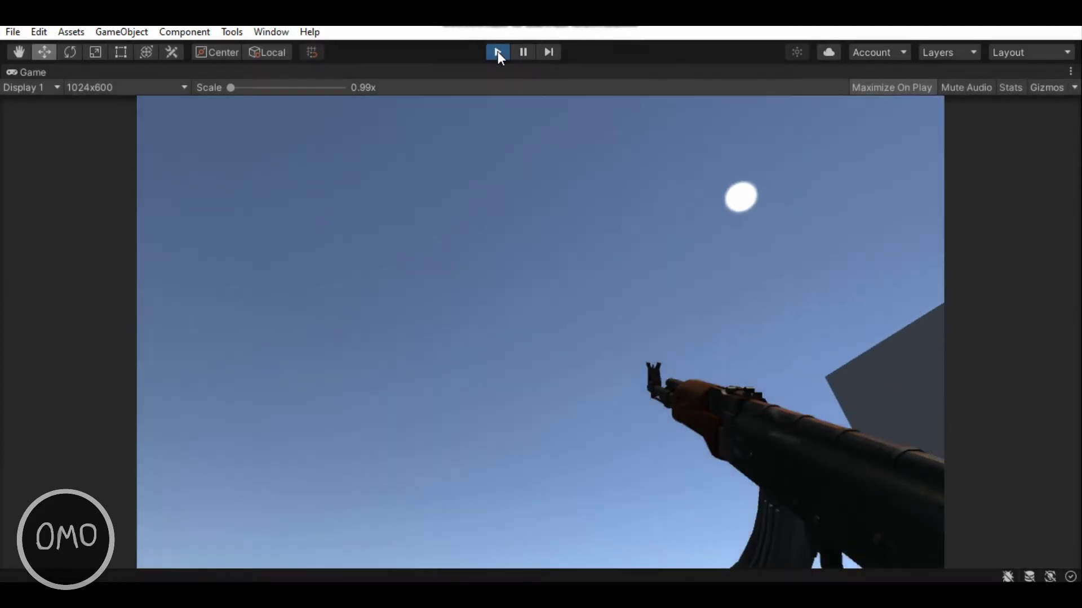
Stop the running game and select the Ak-47 in the scene.
{"action": "left_click", "coordinate": [498, 52]}
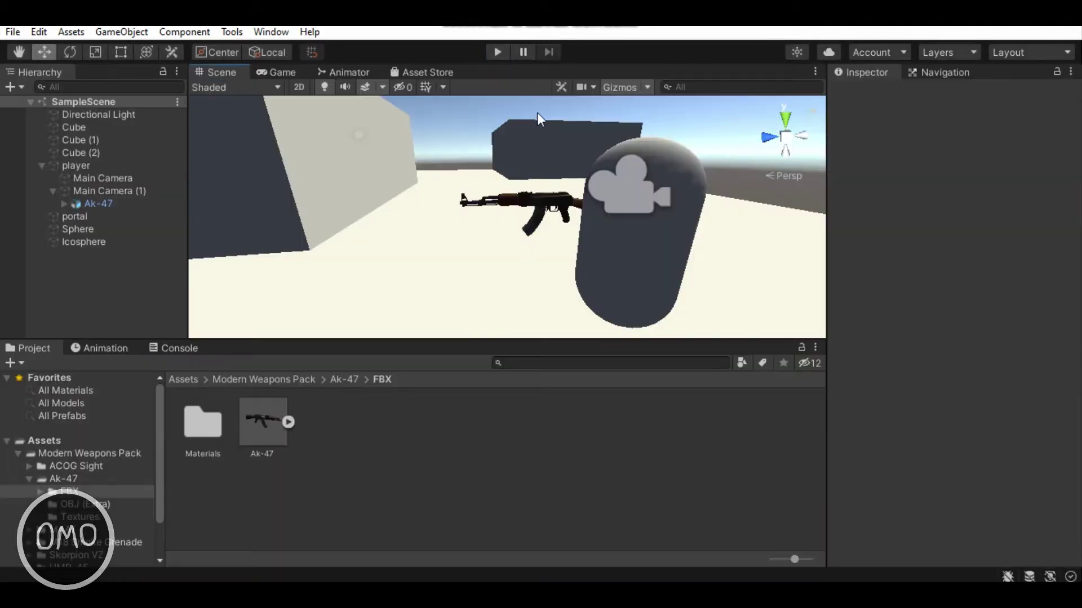
{"action": "mouse_move", "coordinate": [574, 218]}
{"action": "right_mouse_down"}
{"action": "mouse_move", "coordinate": [530, 216]}
{"action": "mouse_move", "coordinate": [538, 206]}
{"action": "mouse_move", "coordinate": [402, 269]}
{"action": "right_mouse_up"}
{"action": "left_click", "coordinate": [539, 208]}
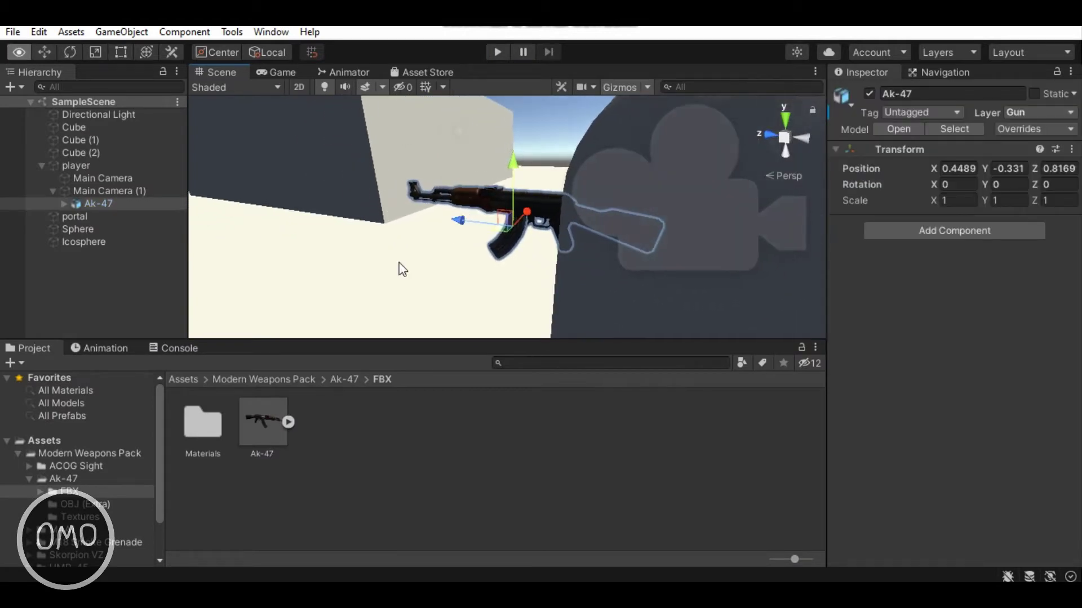
Create an animation clip named weaponBob in the Ak-47 folder.
{"action": "left_click", "coordinate": [101, 349]}
{"action": "right_click_drag", "start_coordinate": [316, 248], "coordinate": [451, 248]}
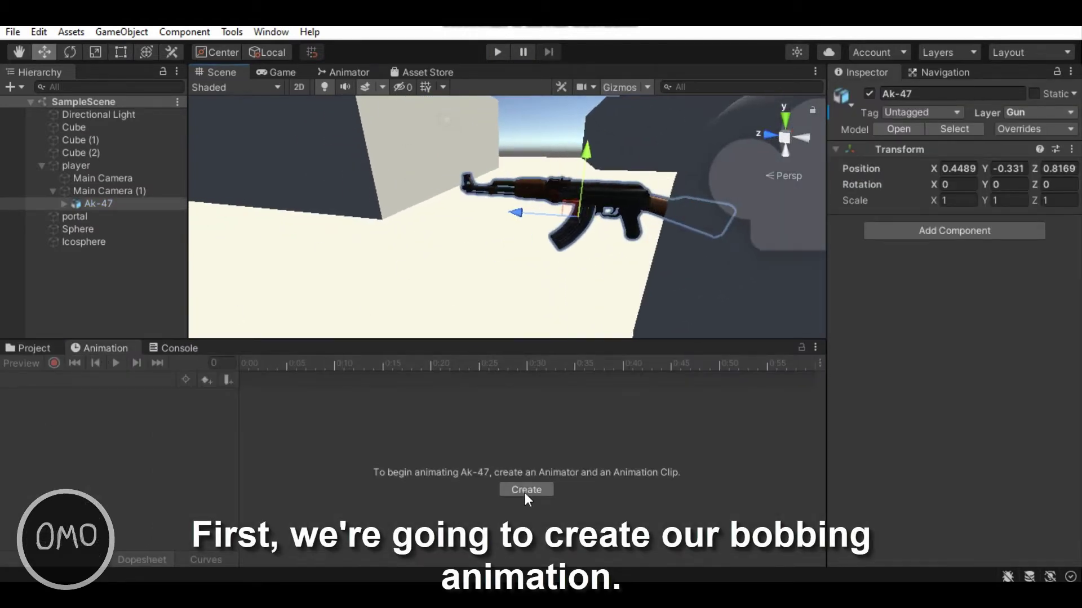
{"action": "left_click", "coordinate": [525, 490]}
{"action": "key", "text": "alt+Up"}
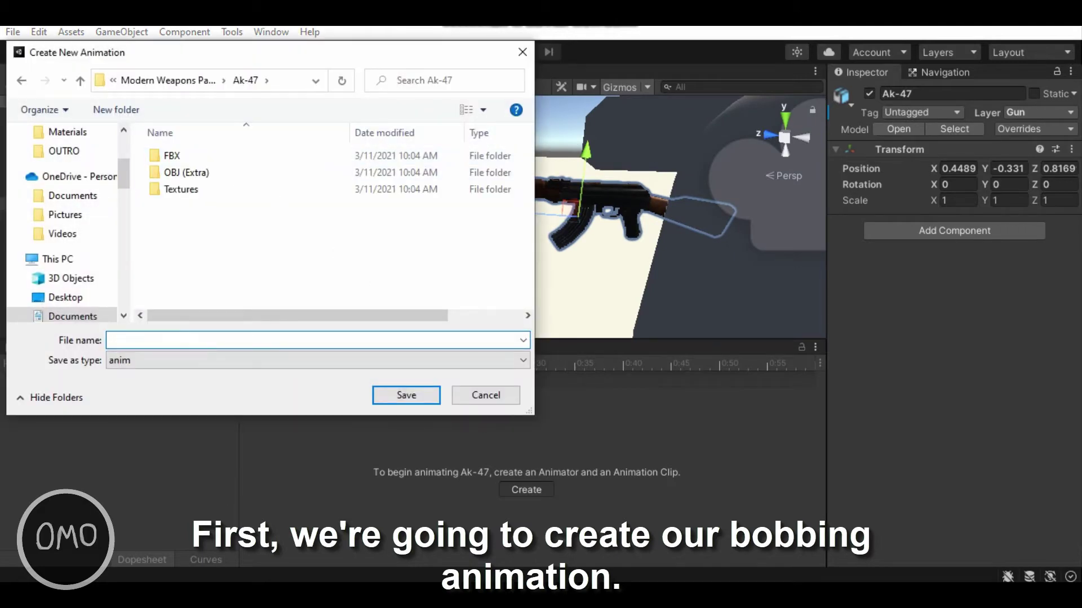
{"action": "type", "text": "weap"}
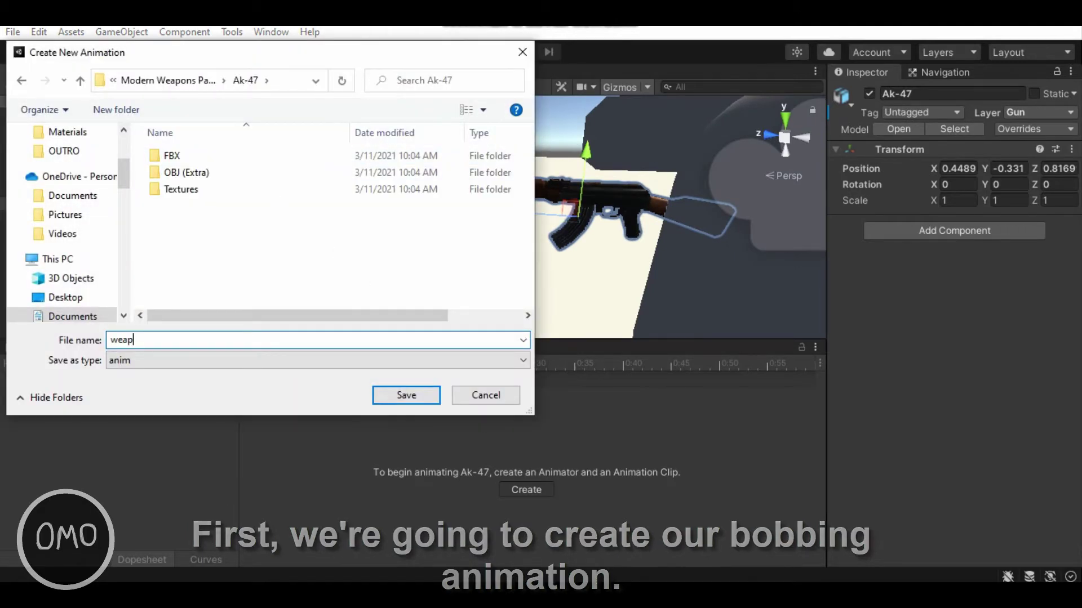
{"action": "type", "text": "onBob"}
{"action": "key", "text": "Return"}
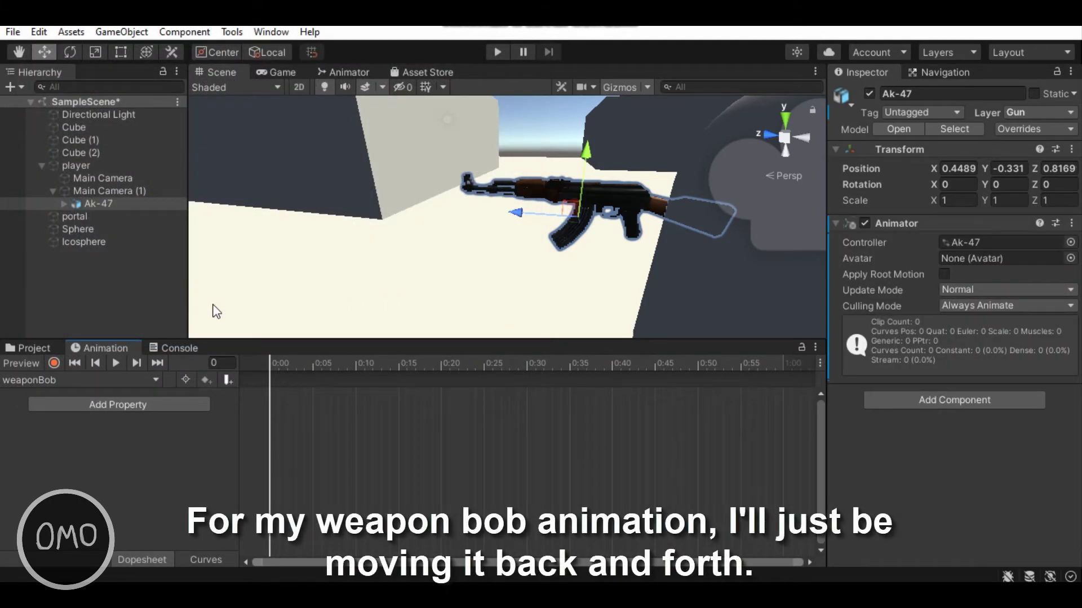
Record a key pushing the Ak-47 back on Z at 0:30, then copy the 0:00 keys to 1:00.
{"action": "left_click", "coordinate": [55, 364]}
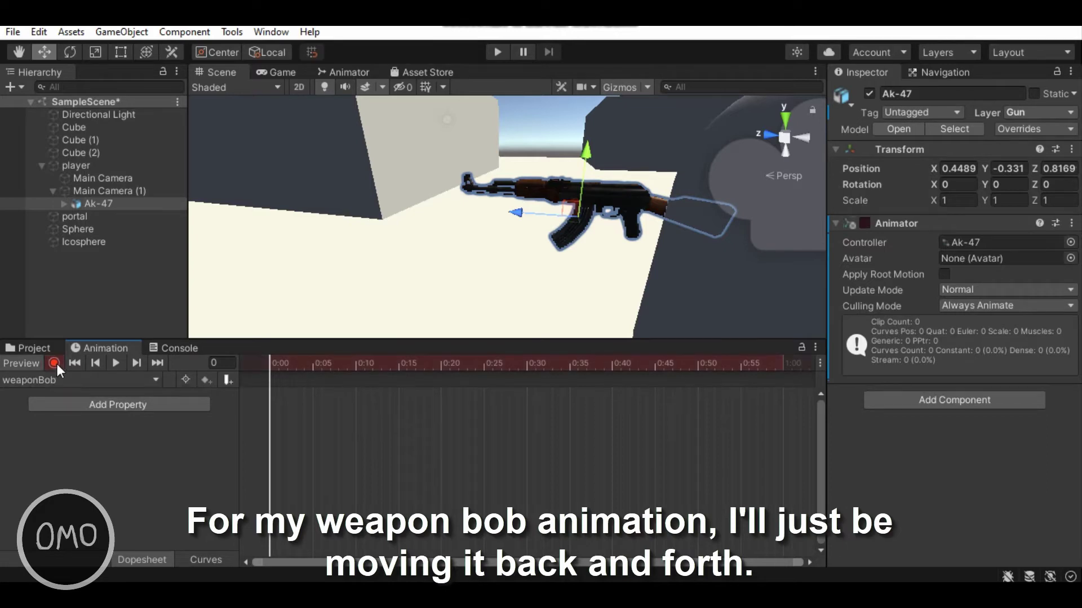
{"action": "left_click", "coordinate": [526, 366]}
{"action": "scroll", "coordinate": [536, 232], "scroll_direction": "up", "scroll_amount": 5}
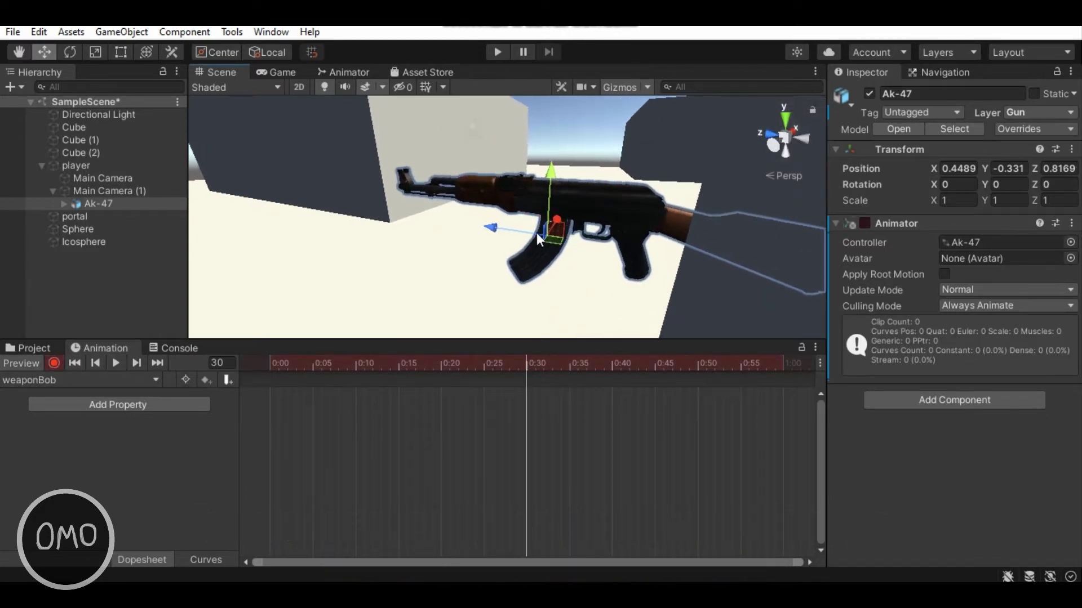
{"action": "left_click_drag", "start_coordinate": [496, 228], "coordinate": [536, 248]}
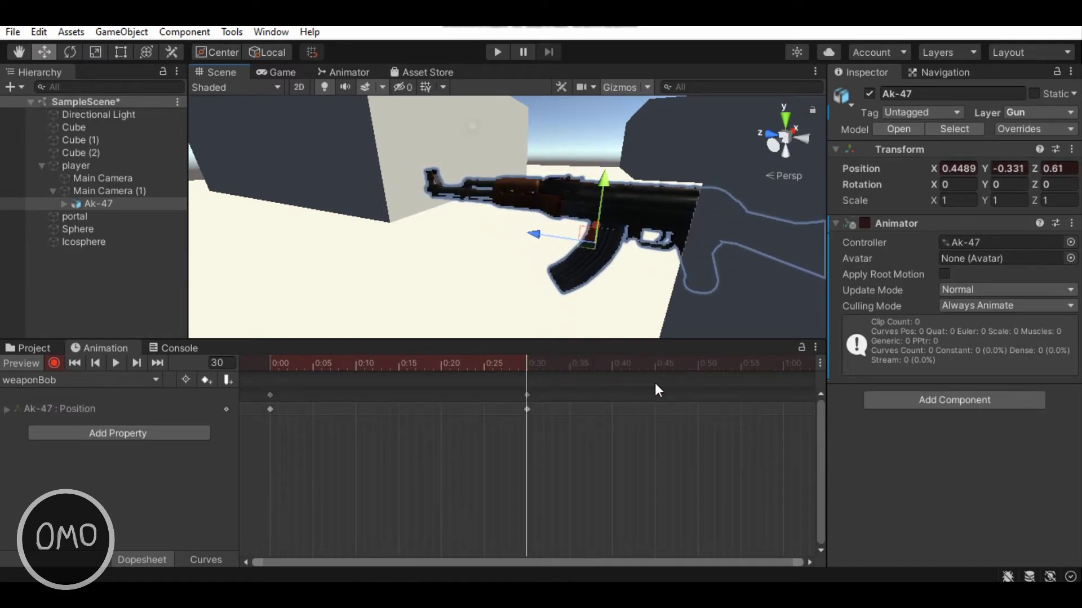
{"action": "left_click", "coordinate": [783, 366]}
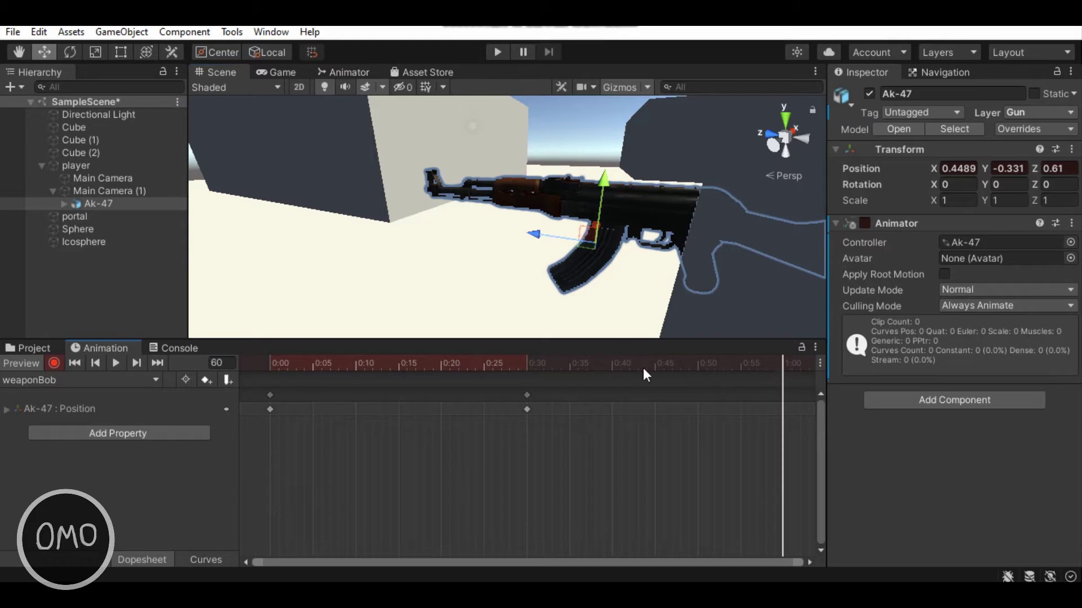
{"action": "left_click", "coordinate": [270, 395]}
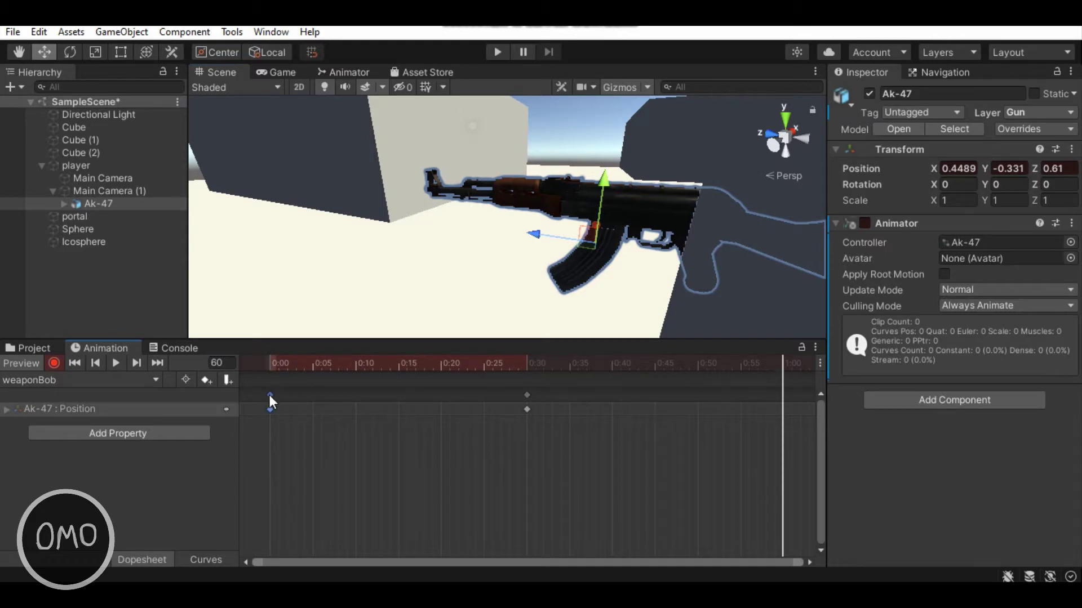
{"action": "key", "text": "ctrl+v"}
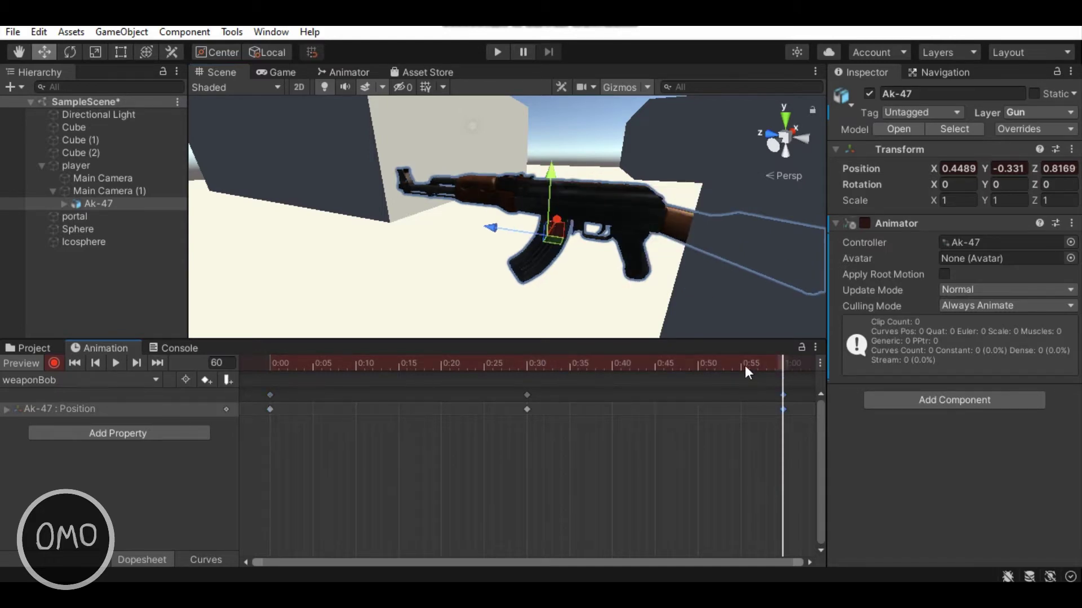
Stop recording and preview the bob animation in the scene and game views.
{"action": "left_click_drag", "start_coordinate": [744, 366], "coordinate": [151, 381]}
{"action": "left_click", "coordinate": [54, 362]}
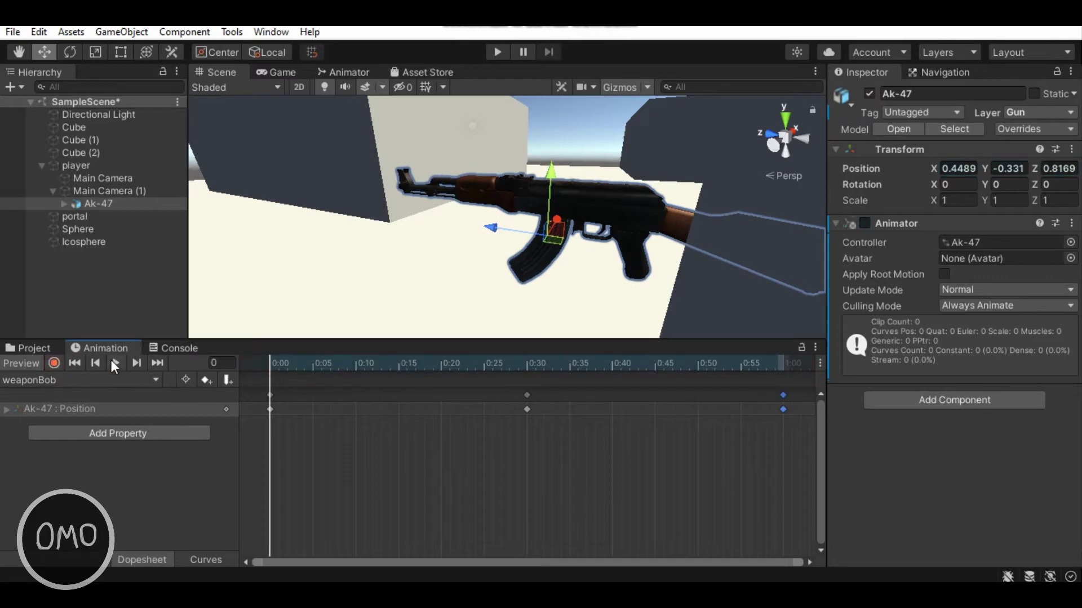
{"action": "left_click", "coordinate": [115, 363]}
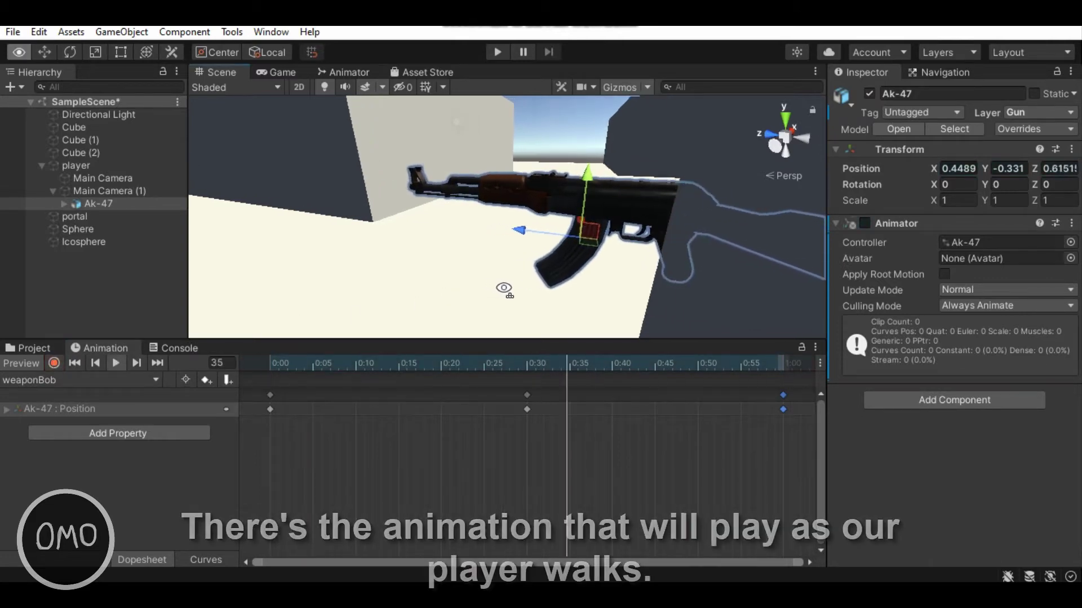
{"action": "right_click_drag", "start_coordinate": [491, 284], "coordinate": [502, 289]}
{"action": "left_click", "coordinate": [277, 73]}
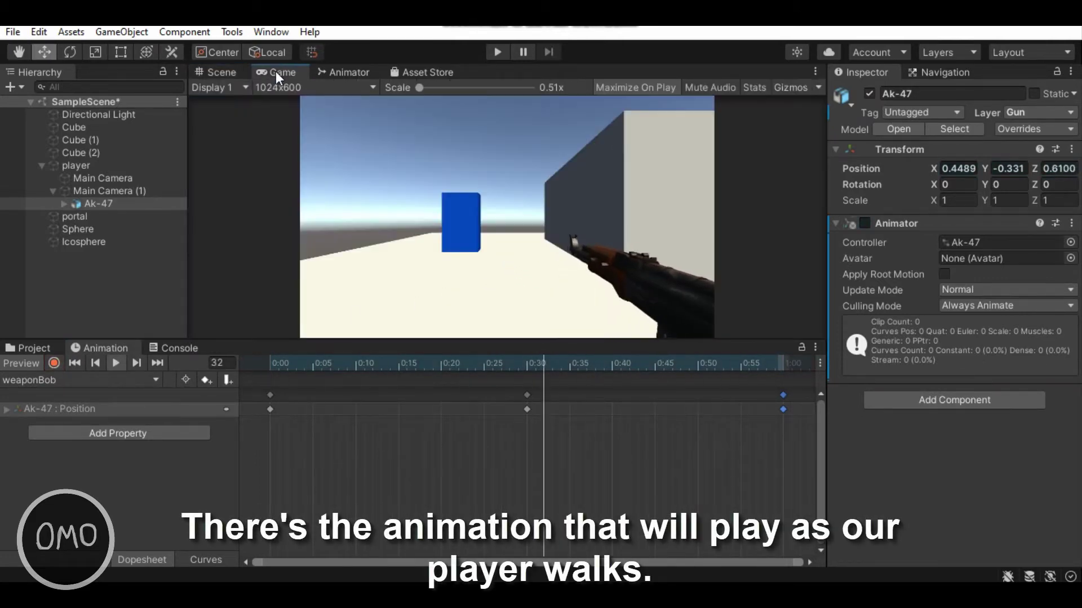
{"action": "left_click", "coordinate": [221, 71]}
{"action": "left_click", "coordinate": [117, 362]}
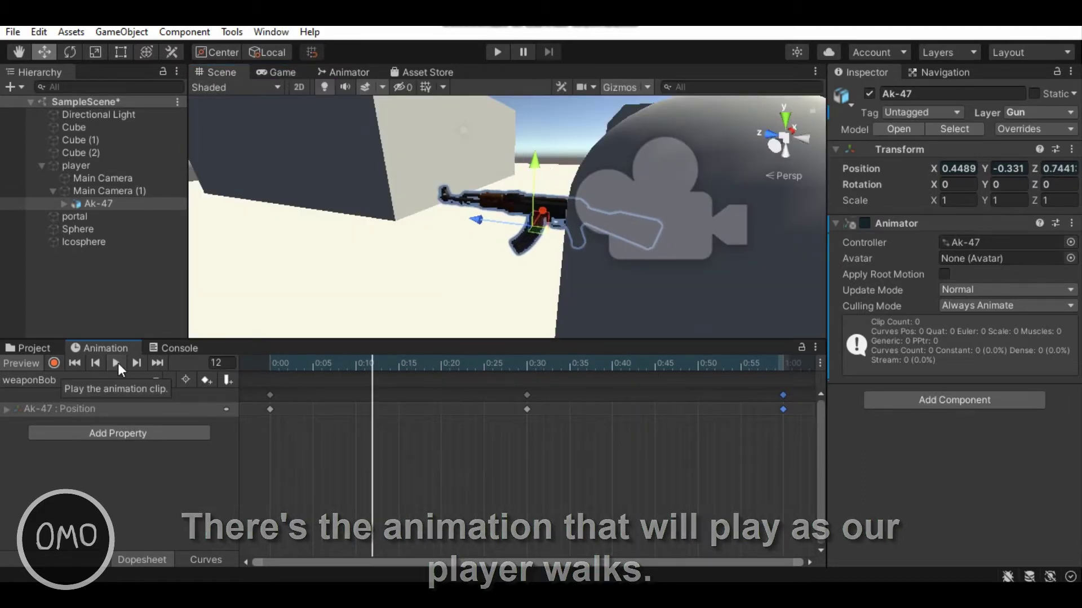
Set the weaponBob state's Motion to None and rename it nothing.
{"action": "left_click", "coordinate": [343, 71]}
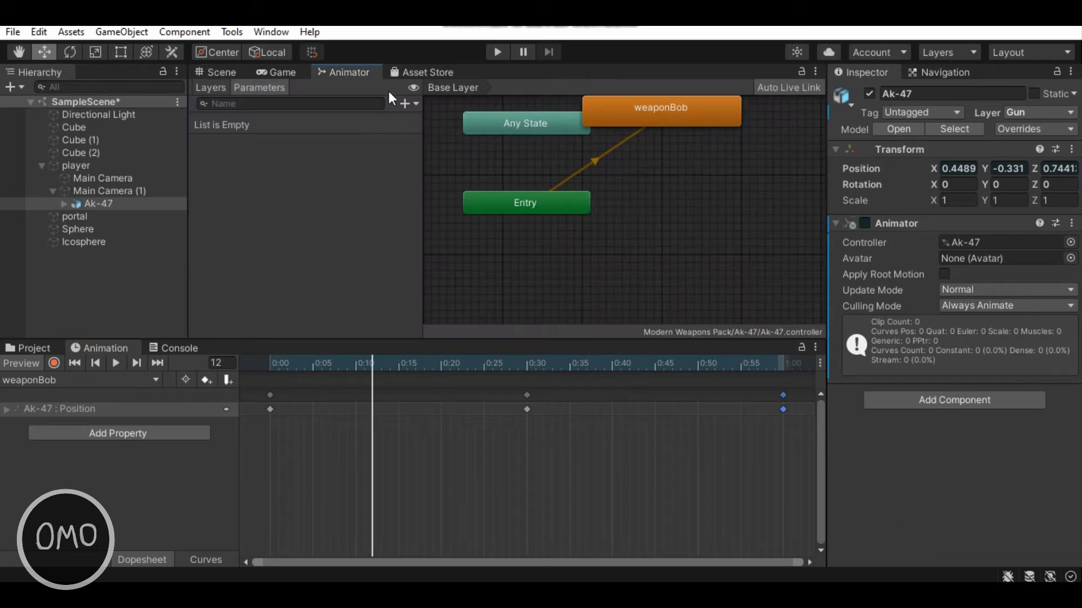
{"action": "scroll", "coordinate": [670, 192], "scroll_direction": "down", "scroll_amount": 3}
{"action": "middle_click_drag", "start_coordinate": [680, 184], "coordinate": [624, 245]}
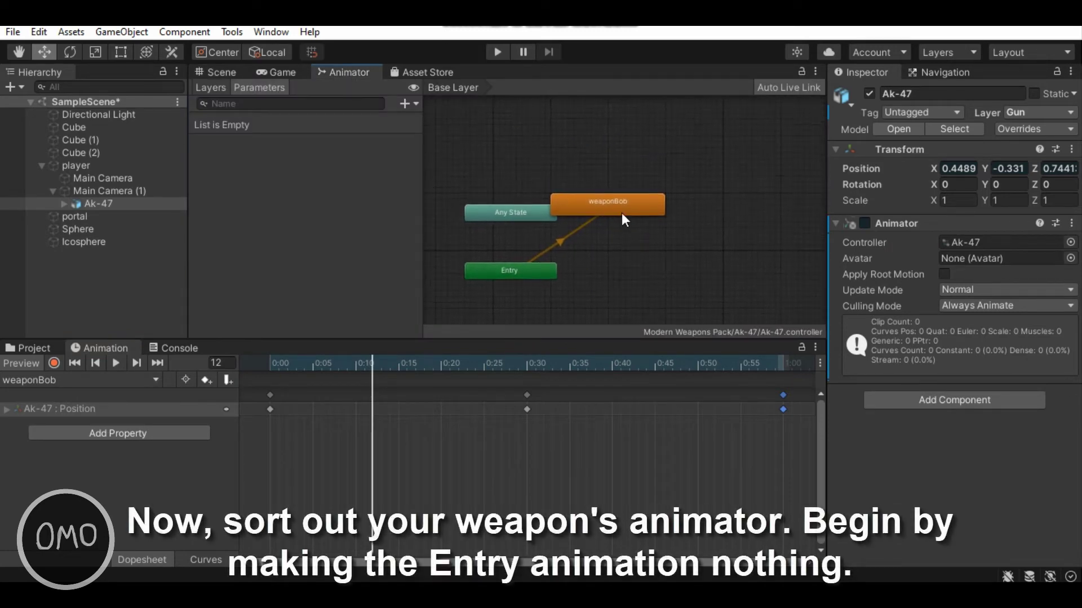
{"action": "left_click", "coordinate": [628, 214]}
{"action": "left_click_drag", "start_coordinate": [632, 215], "coordinate": [702, 223]}
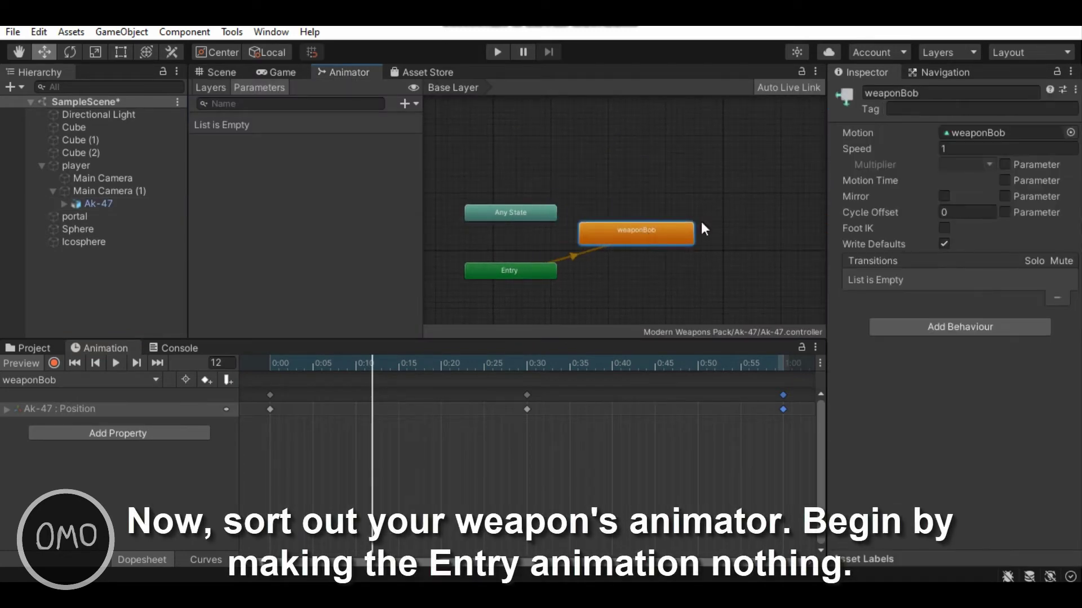
{"action": "left_click", "coordinate": [1070, 134]}
{"action": "double_click", "coordinate": [957, 170]}
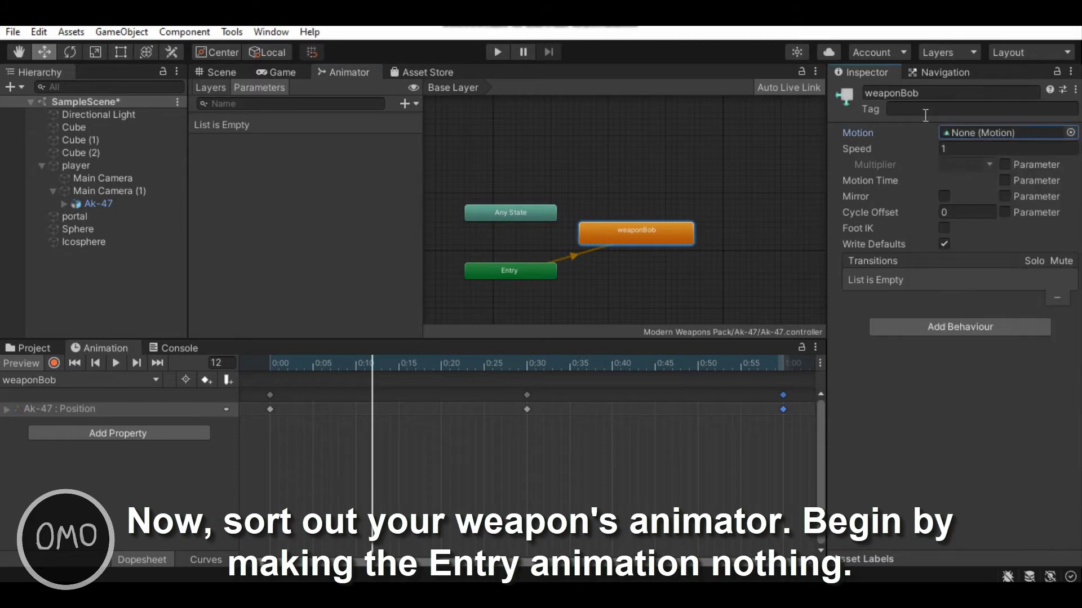
{"action": "left_click", "coordinate": [923, 96]}
{"action": "type", "text": "nothing"}
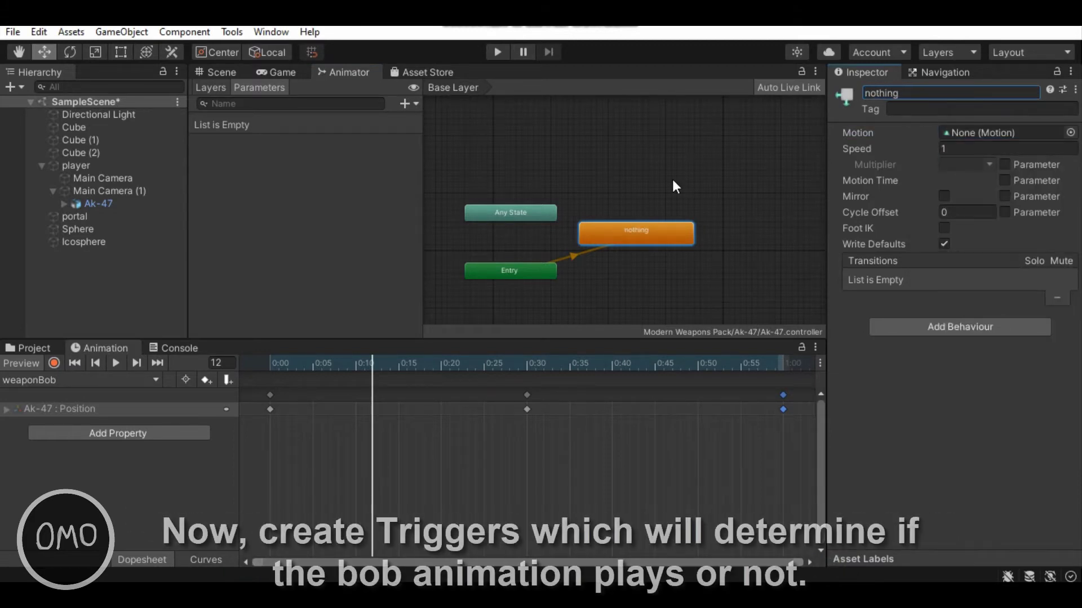
{"action": "left_click", "coordinate": [688, 177]}
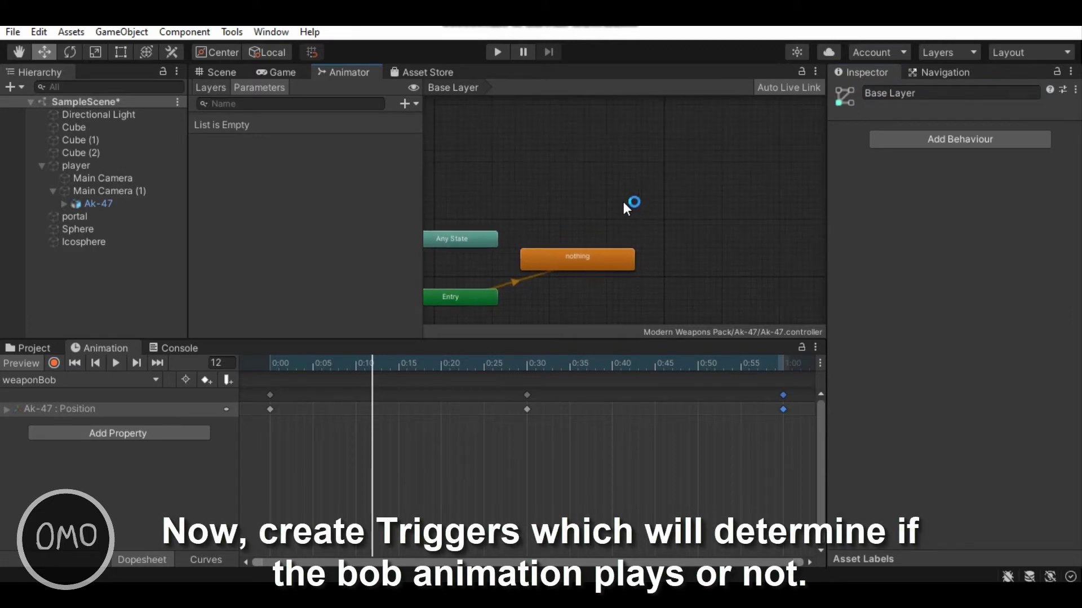
Add two trigger parameters named bob and stop.
{"action": "left_click", "coordinate": [404, 103]}
{"action": "left_click", "coordinate": [437, 175]}
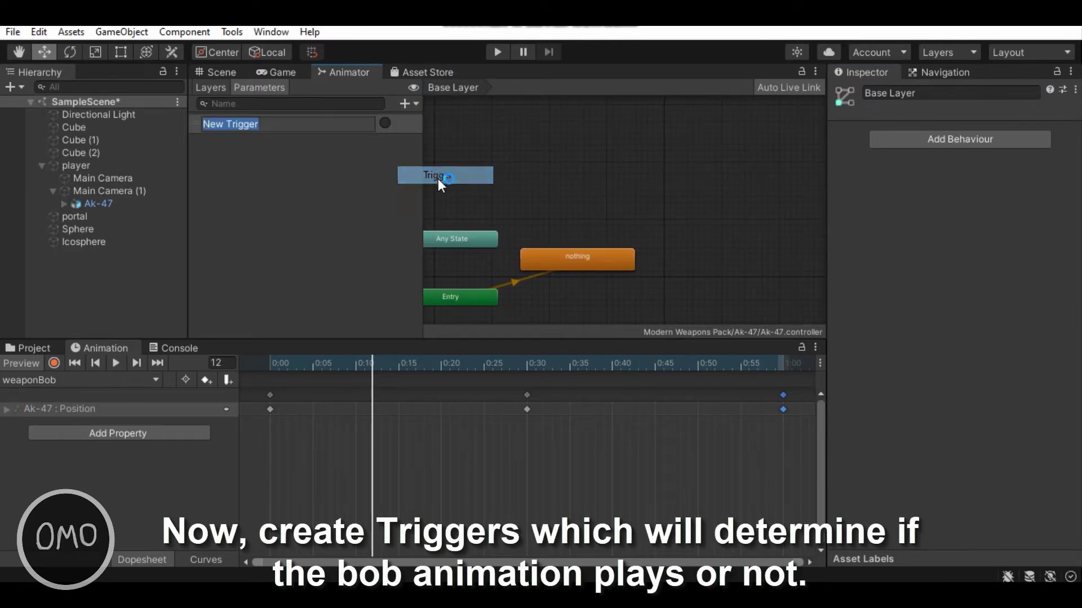
{"action": "type", "text": "bob"}
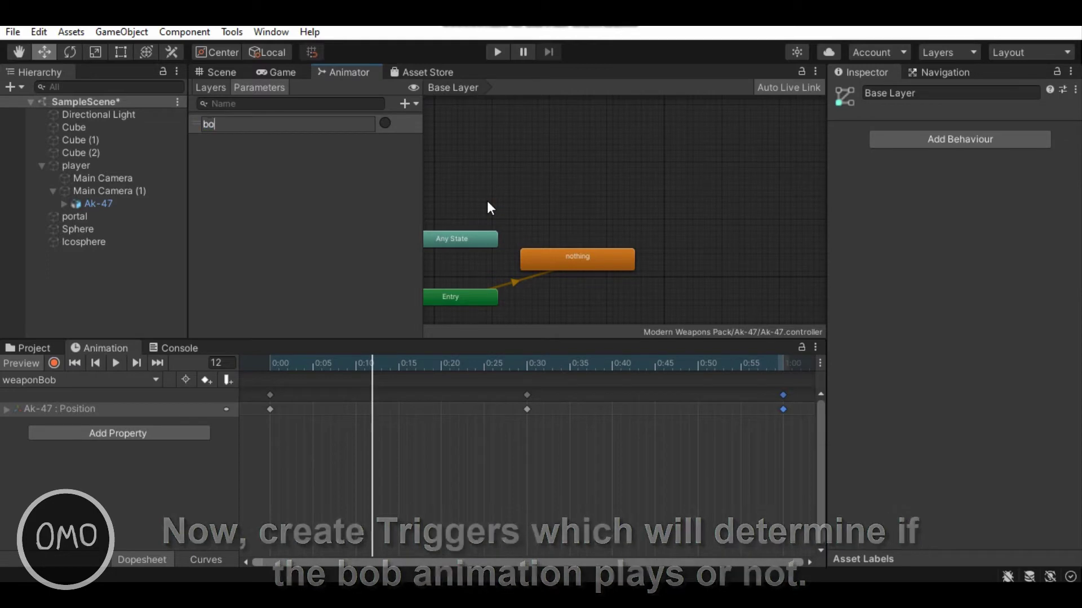
{"action": "key", "text": "Return"}
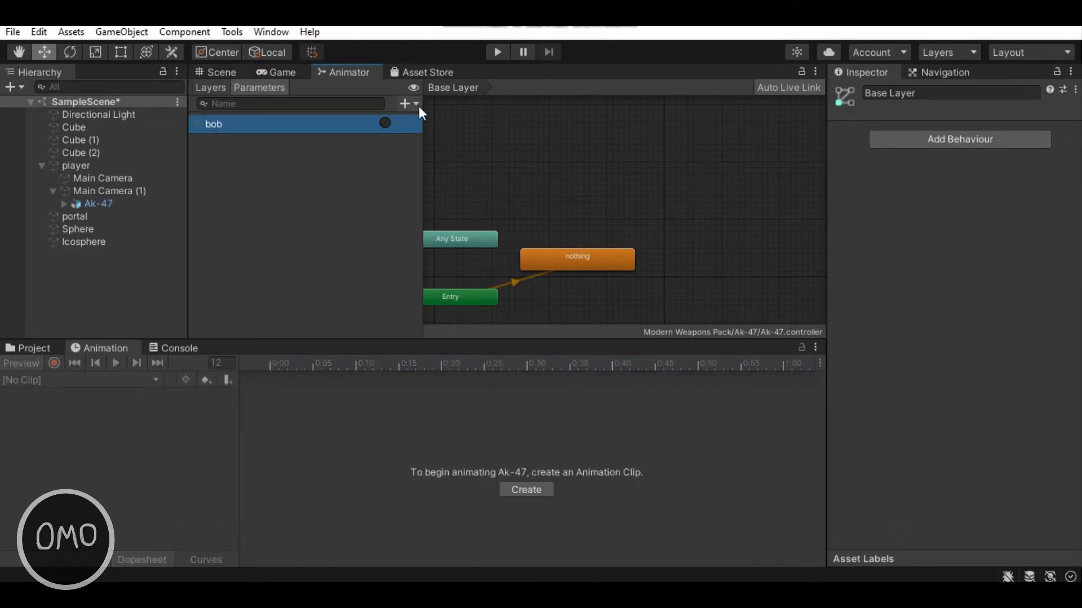
{"action": "left_click", "coordinate": [417, 104]}
{"action": "left_click", "coordinate": [431, 173]}
{"action": "type", "text": "s"}
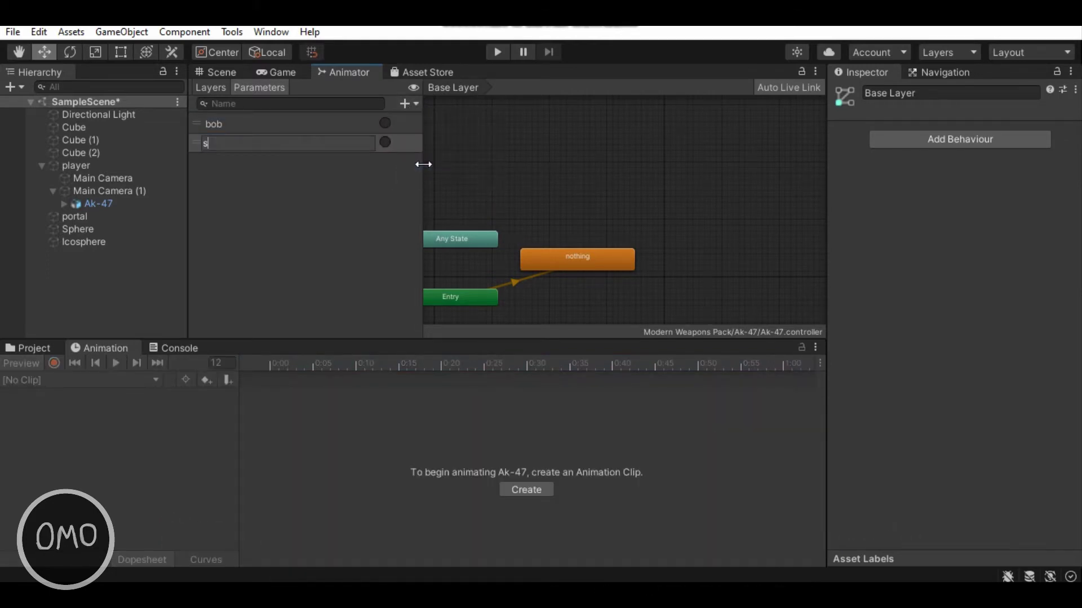
{"action": "type", "text": "top"}
{"action": "key", "text": "Return"}
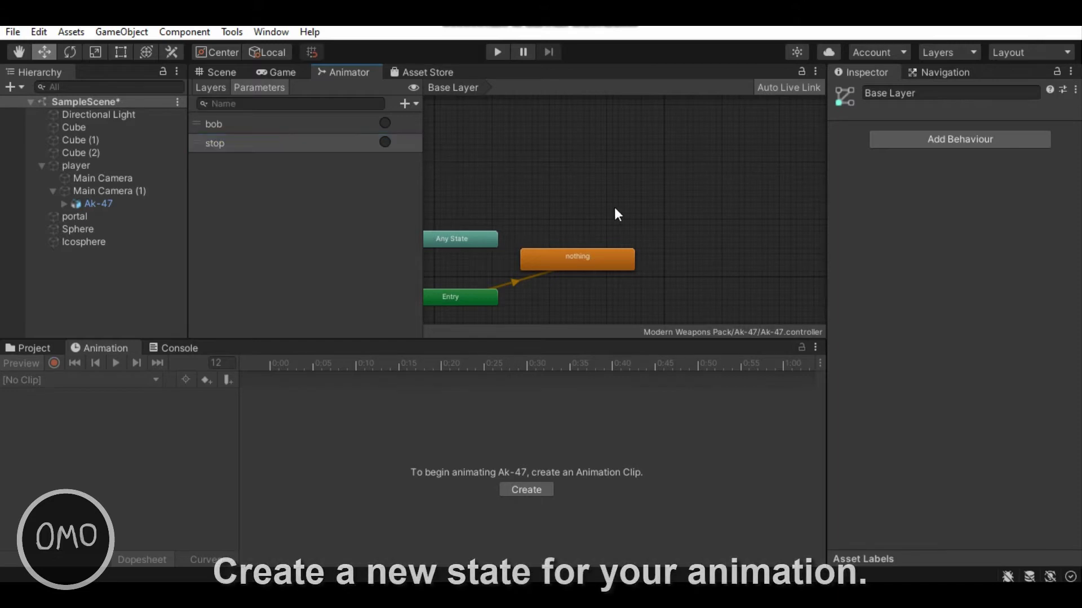
Add an empty state named weaponBob that plays the weaponBob clip.
{"action": "right_click", "coordinate": [621, 212]}
{"action": "mouse_move", "coordinate": [679, 225]}
{"action": "left_click", "coordinate": [830, 223]}
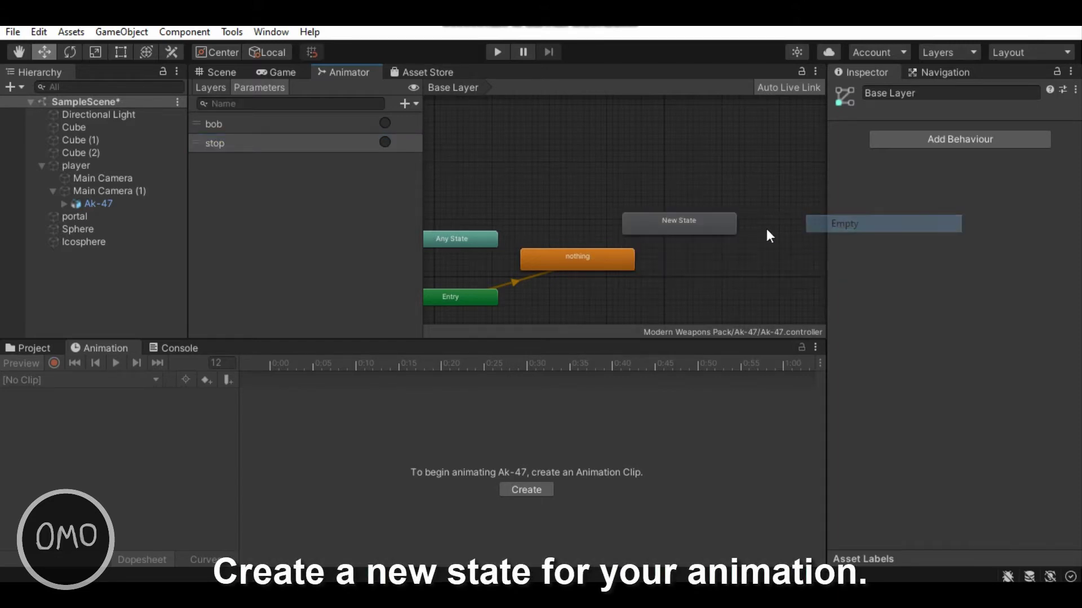
{"action": "left_click_drag", "start_coordinate": [687, 222], "coordinate": [669, 210]}
{"action": "left_click", "coordinate": [1070, 133]}
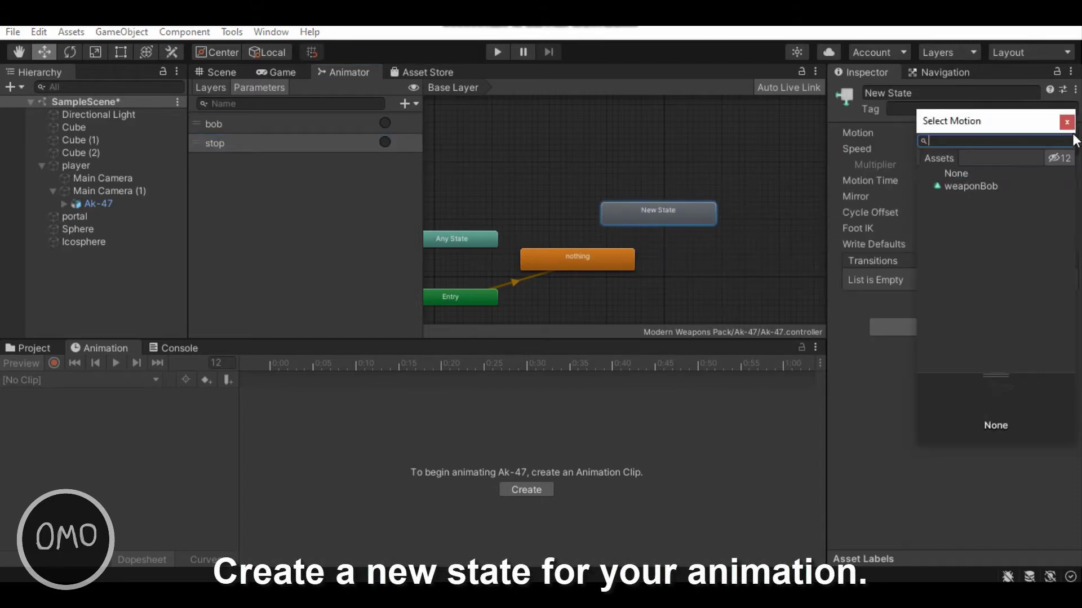
{"action": "double_click", "coordinate": [993, 186]}
{"action": "left_click", "coordinate": [927, 92]}
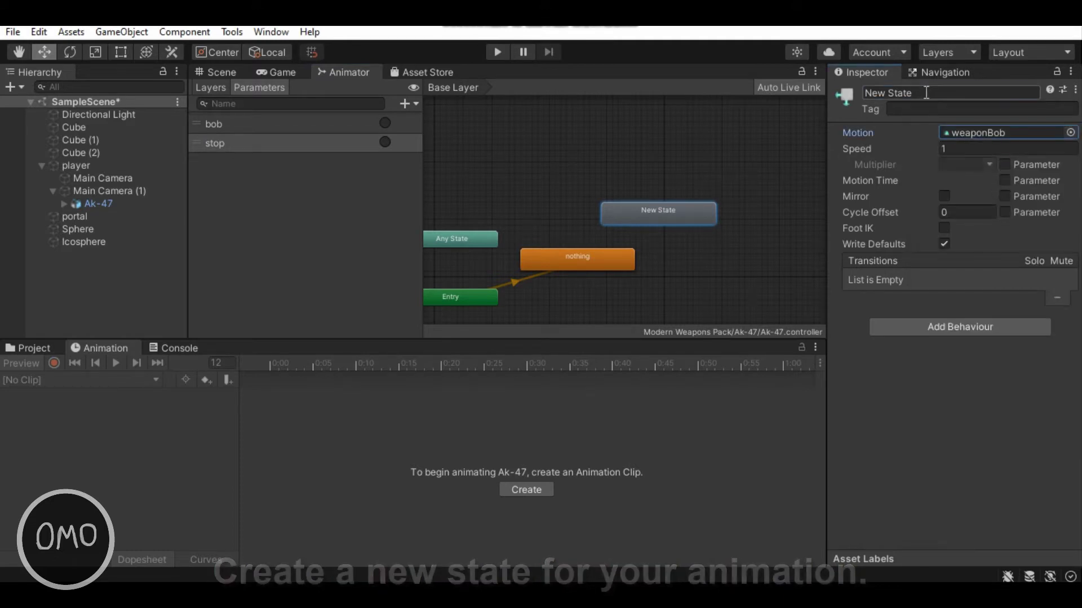
{"action": "type", "text": "weaponBob"}
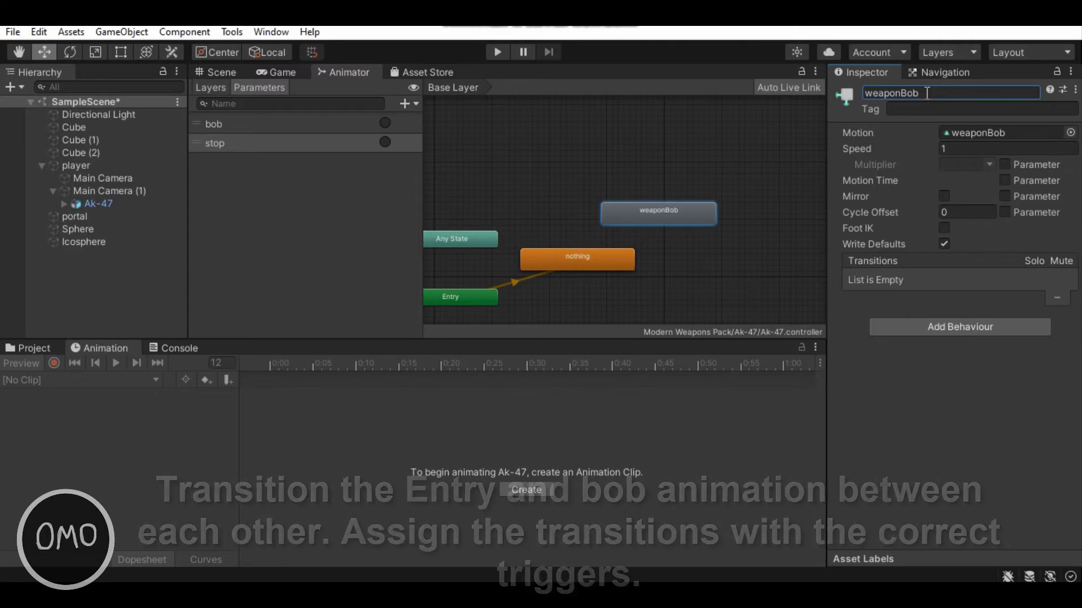
{"action": "left_click", "coordinate": [616, 262]}
Make a transition from nothing to weaponBob with a bob trigger condition.
{"action": "right_click", "coordinate": [616, 263]}
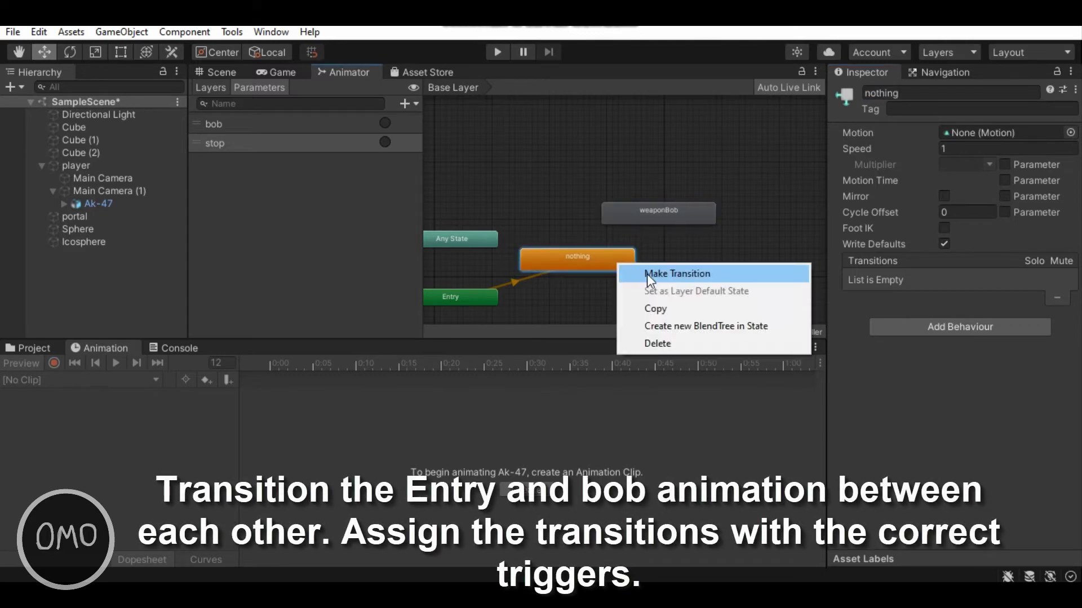
{"action": "left_click", "coordinate": [647, 274]}
{"action": "left_click", "coordinate": [647, 209]}
{"action": "left_click", "coordinate": [620, 241]}
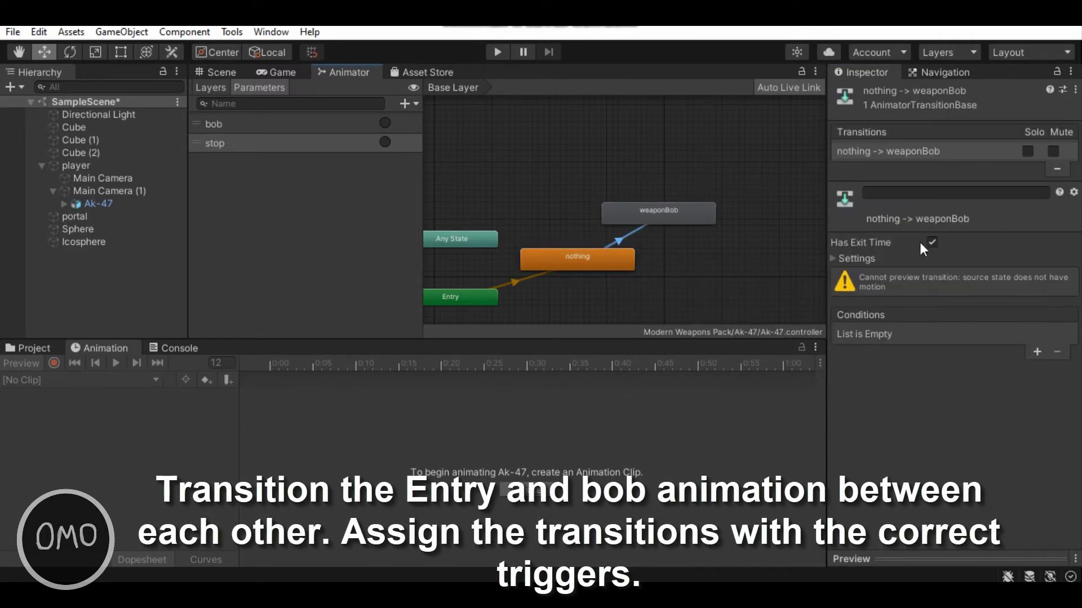
{"action": "left_click", "coordinate": [1037, 350]}
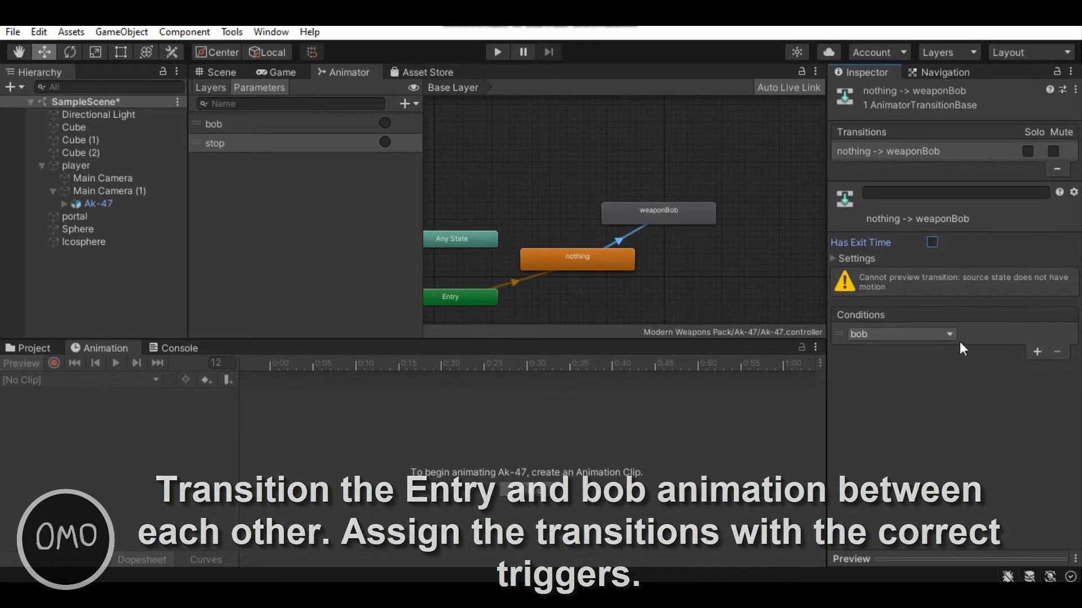
Make a transition from weaponBob back to nothing on the stop trigger, without exit time.
{"action": "left_click", "coordinate": [665, 219]}
{"action": "right_click", "coordinate": [667, 214]}
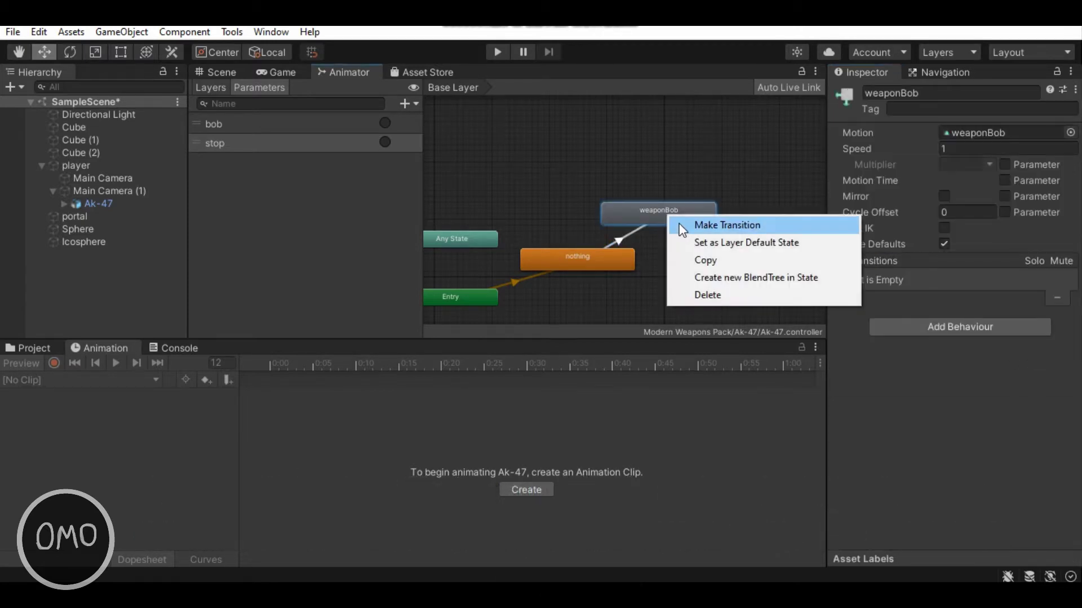
{"action": "left_click", "coordinate": [690, 222]}
{"action": "left_click", "coordinate": [579, 257]}
{"action": "left_click", "coordinate": [617, 231]}
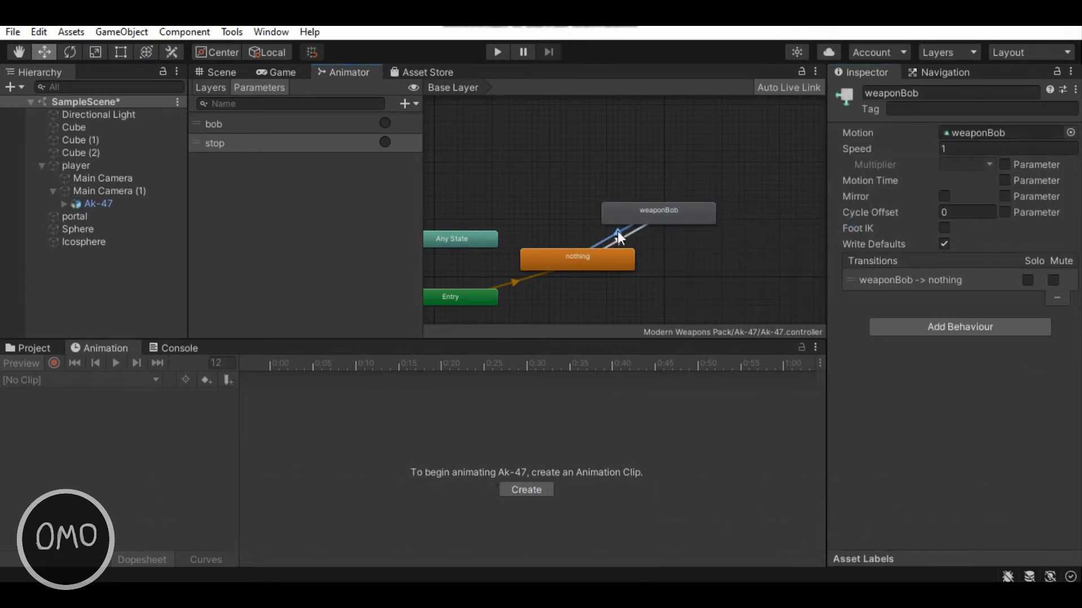
{"action": "left_click", "coordinate": [932, 242]}
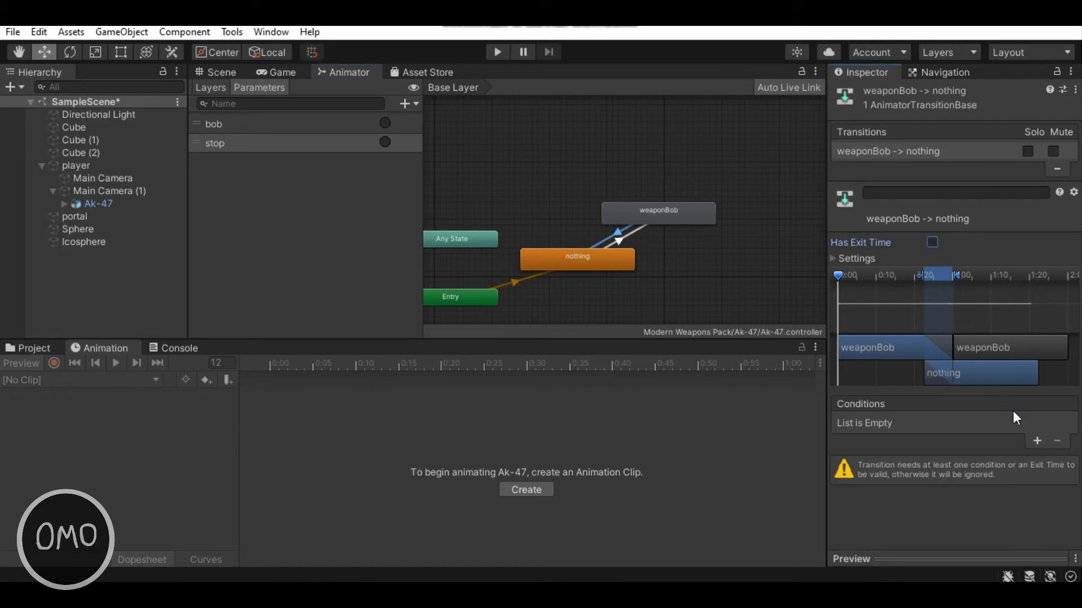
{"action": "left_click", "coordinate": [1031, 439]}
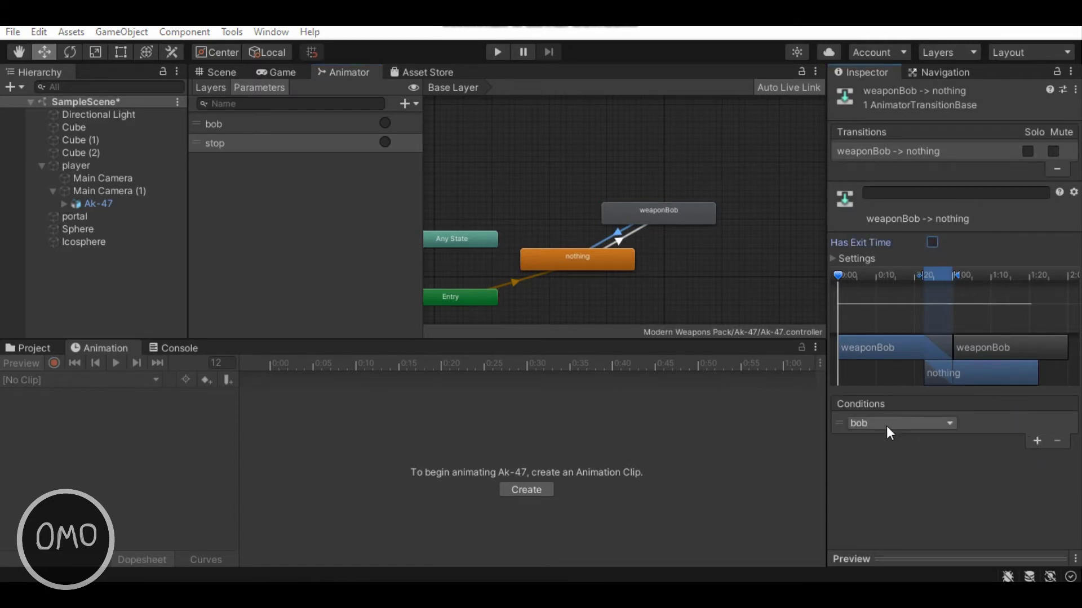
{"action": "left_click", "coordinate": [886, 426]}
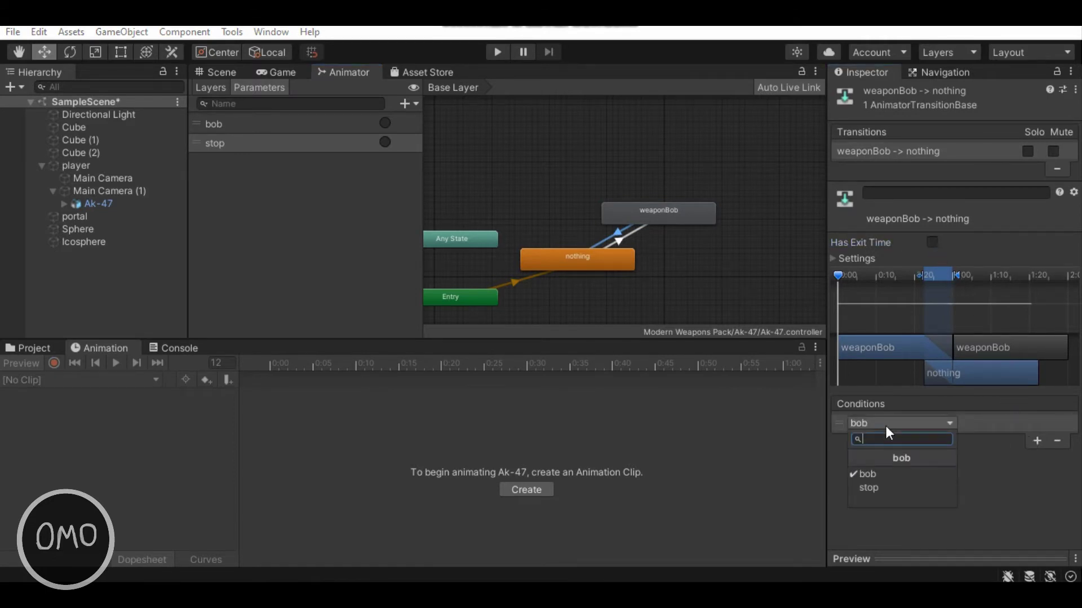
{"action": "left_click", "coordinate": [876, 488]}
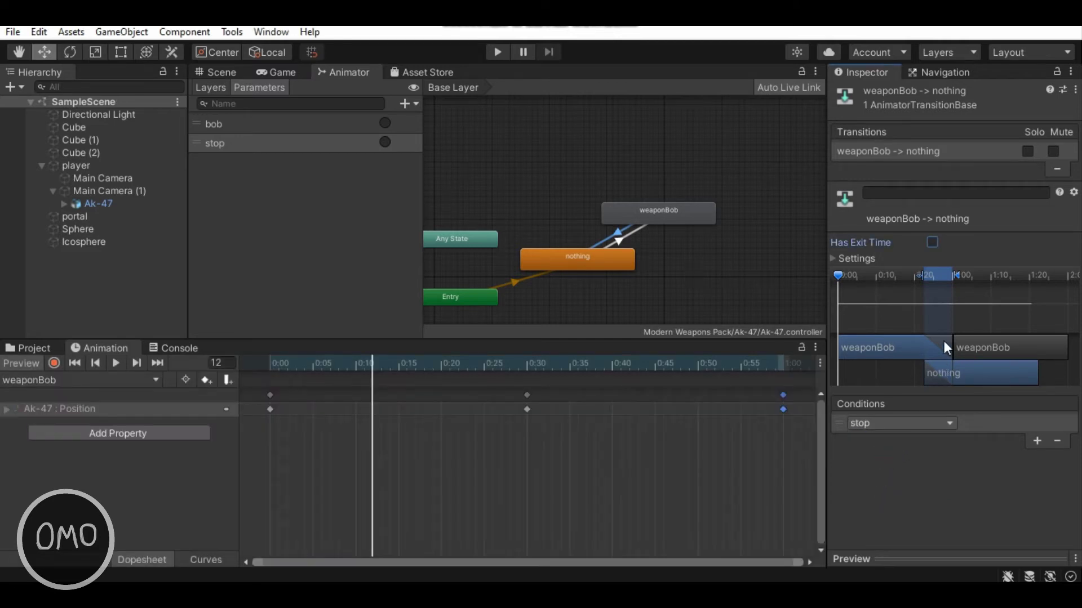
In the Project window's FBX folder, create a C# script named bobScript.
{"action": "left_click", "coordinate": [230, 72]}
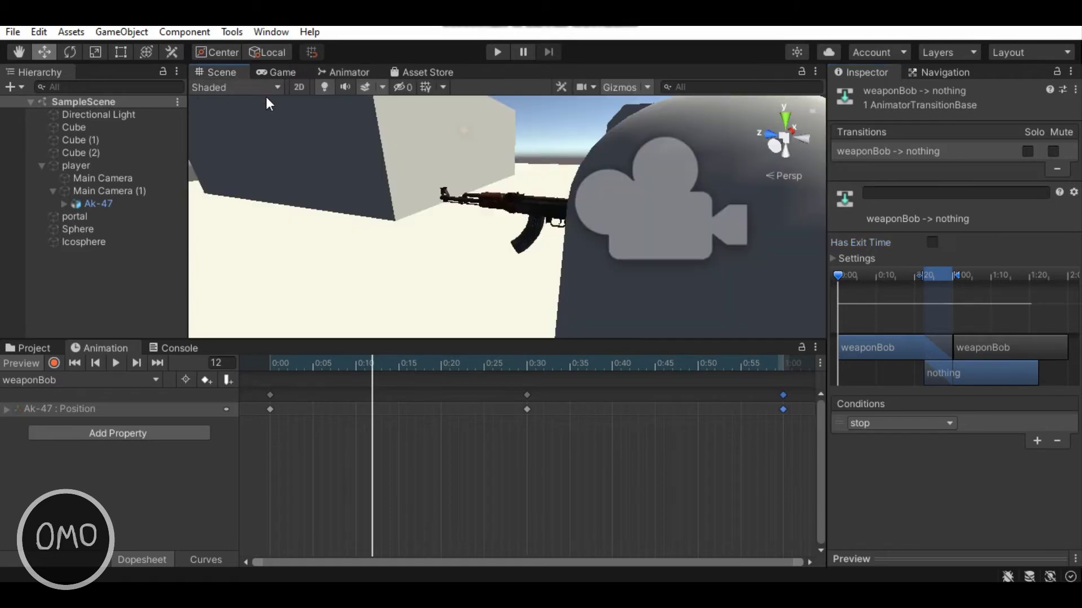
{"action": "left_click", "coordinate": [40, 349]}
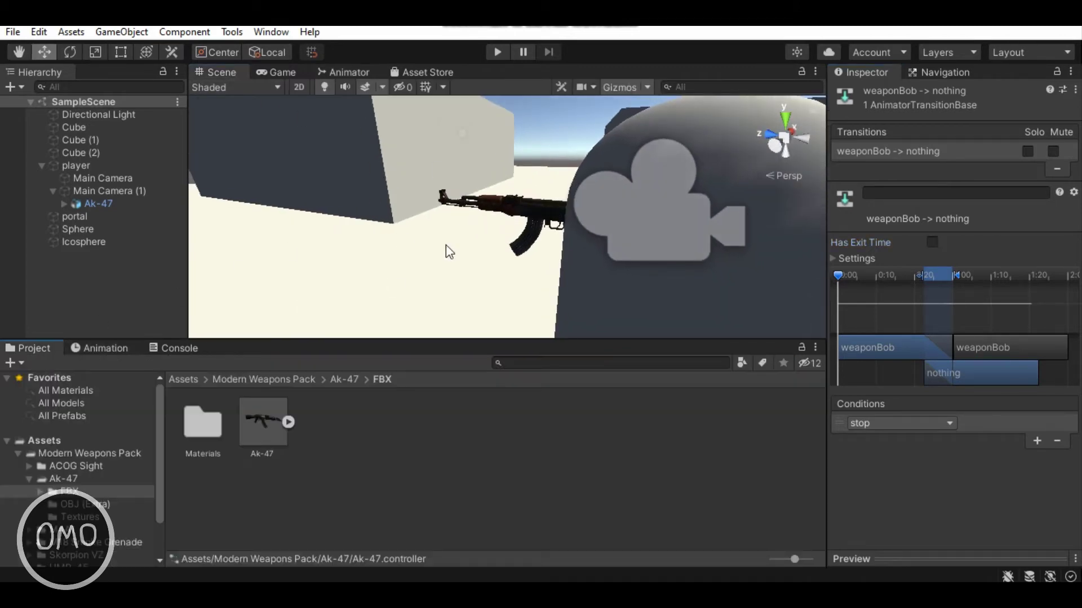
{"action": "scroll", "coordinate": [485, 245], "scroll_direction": "down", "scroll_amount": 5}
{"action": "right_click", "coordinate": [441, 445]}
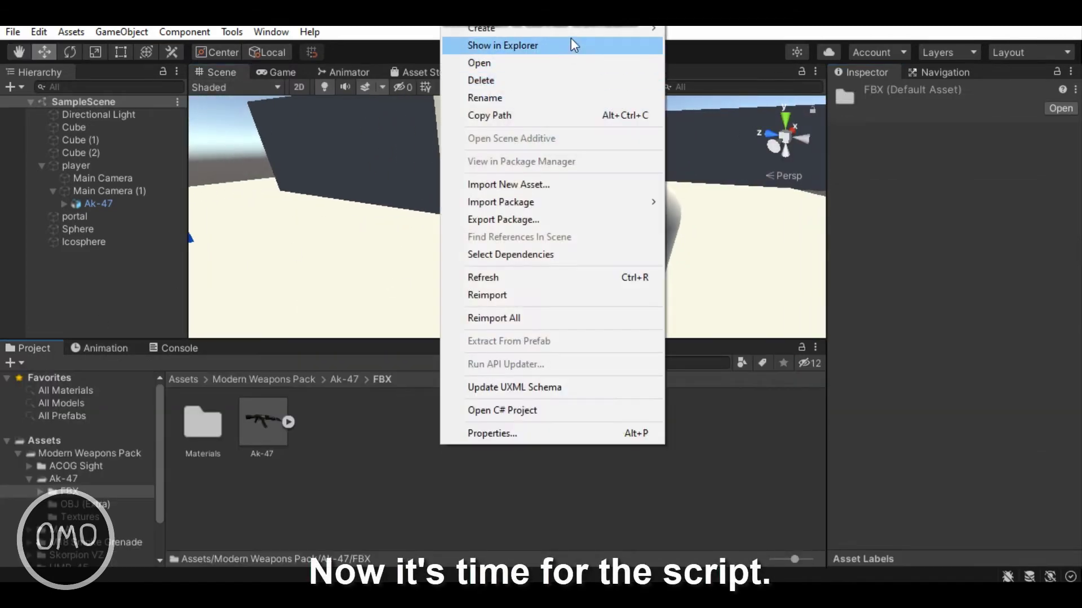
{"action": "mouse_move", "coordinate": [578, 31]}
{"action": "left_click", "coordinate": [725, 83]}
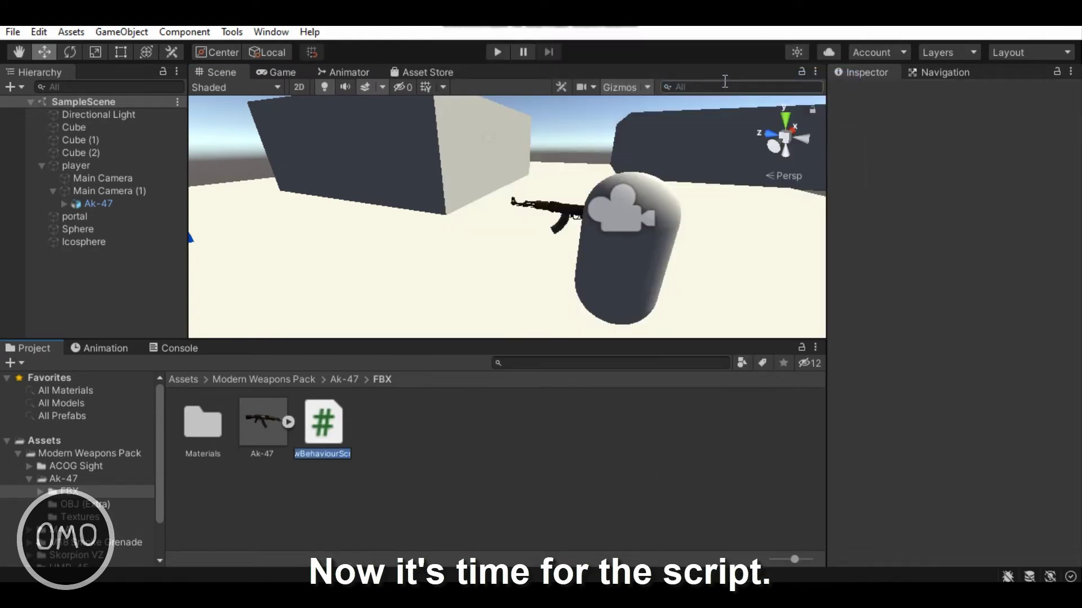
{"action": "type", "text": "bobScript"}
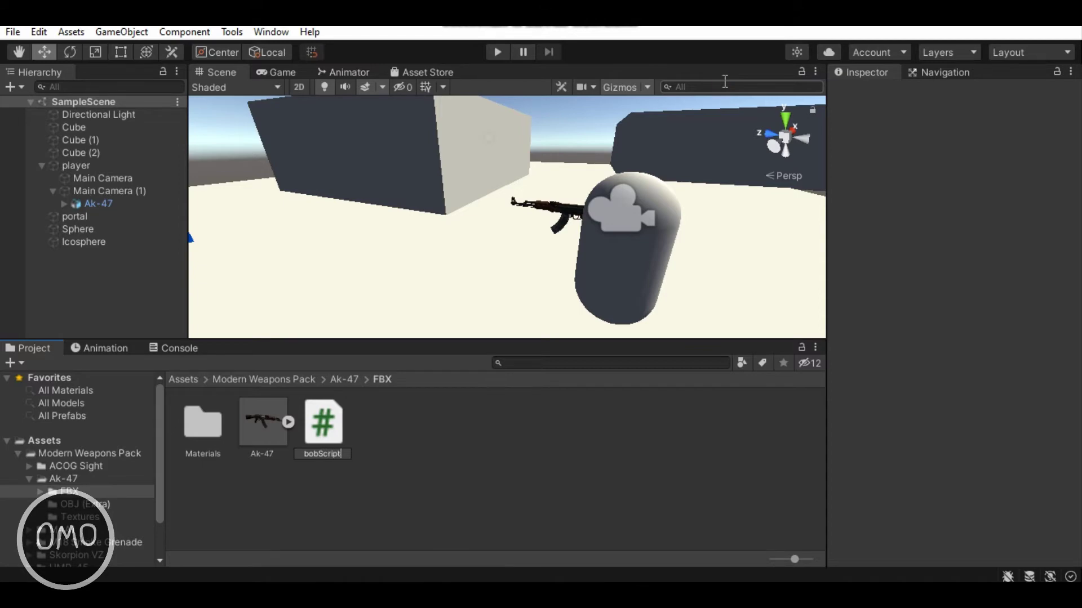
{"action": "key", "text": "Return"}
Open bobScript and replace the template methods with a public Animator gunAnim field and an Update method.
{"action": "double_click", "coordinate": [324, 425]}
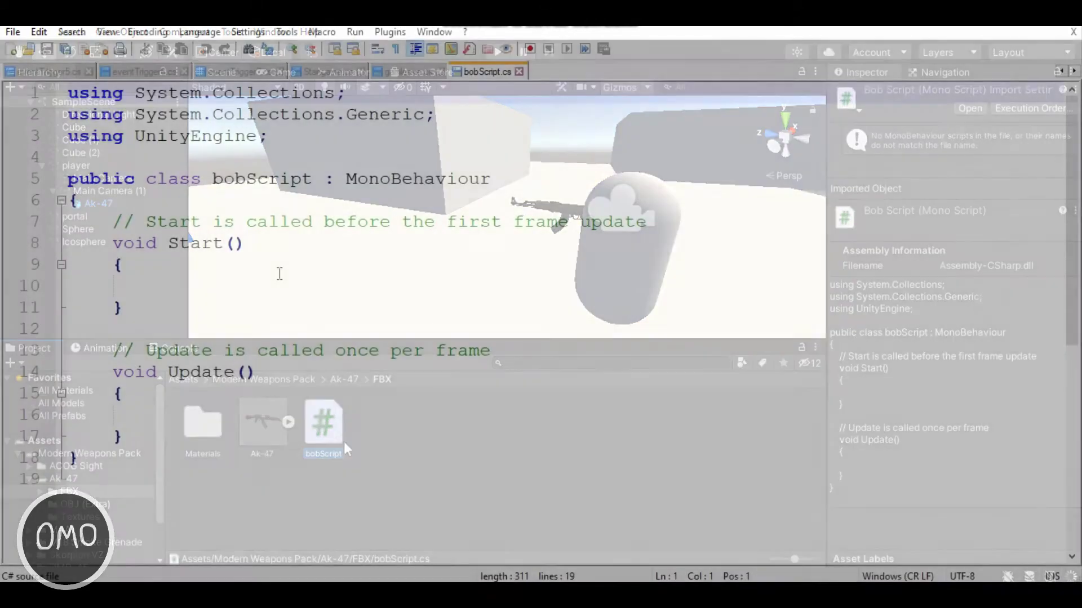
{"action": "left_click_drag", "start_coordinate": [172, 410], "coordinate": [109, 226]}
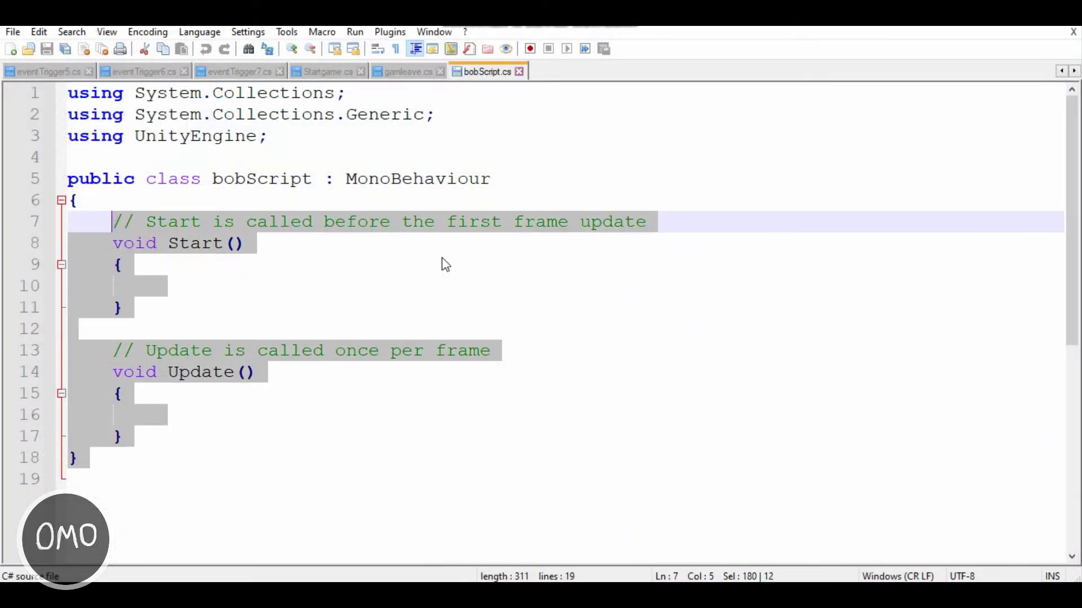
{"action": "key", "text": "Delete"}
{"action": "type", "text": "public A"}
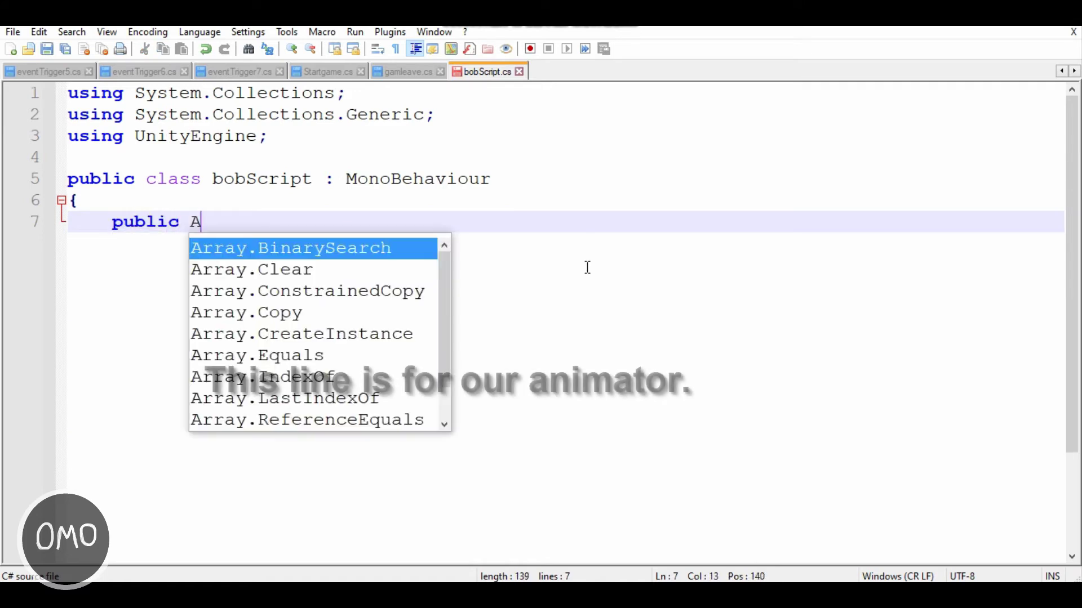
{"action": "type", "text": "nimator gunA"}
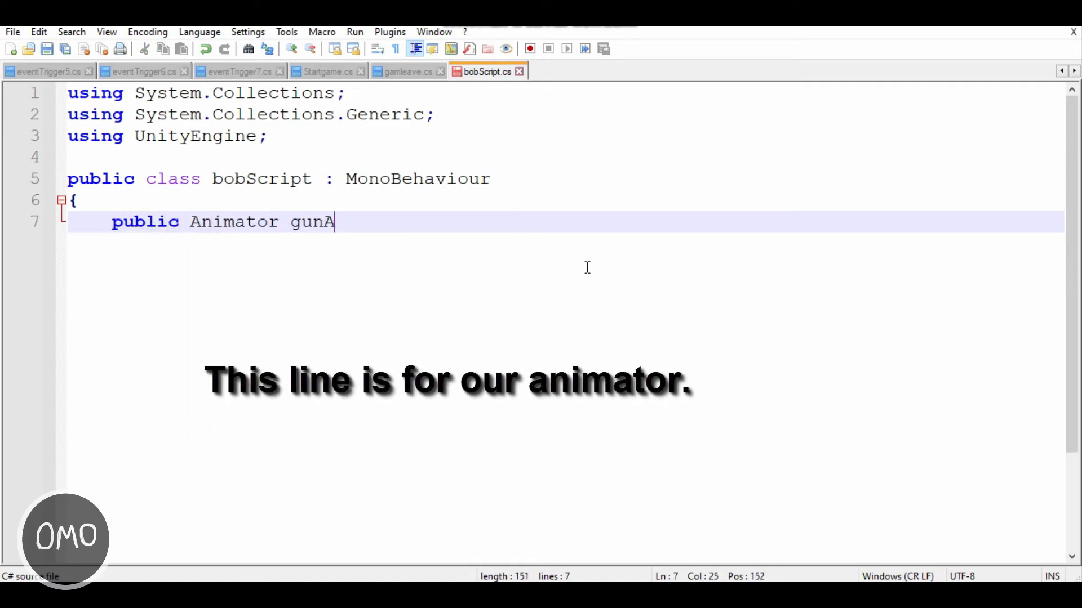
{"action": "type", "text": "nim;"}
{"action": "key", "text": "Return"}
{"action": "key", "text": "Return"}
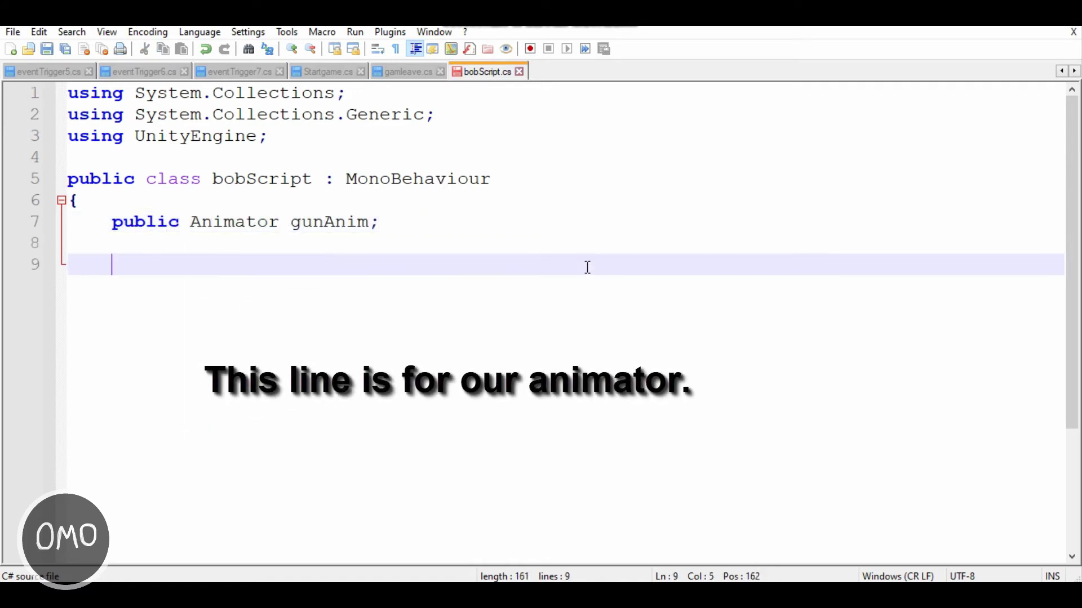
{"action": "type", "text": "void U"}
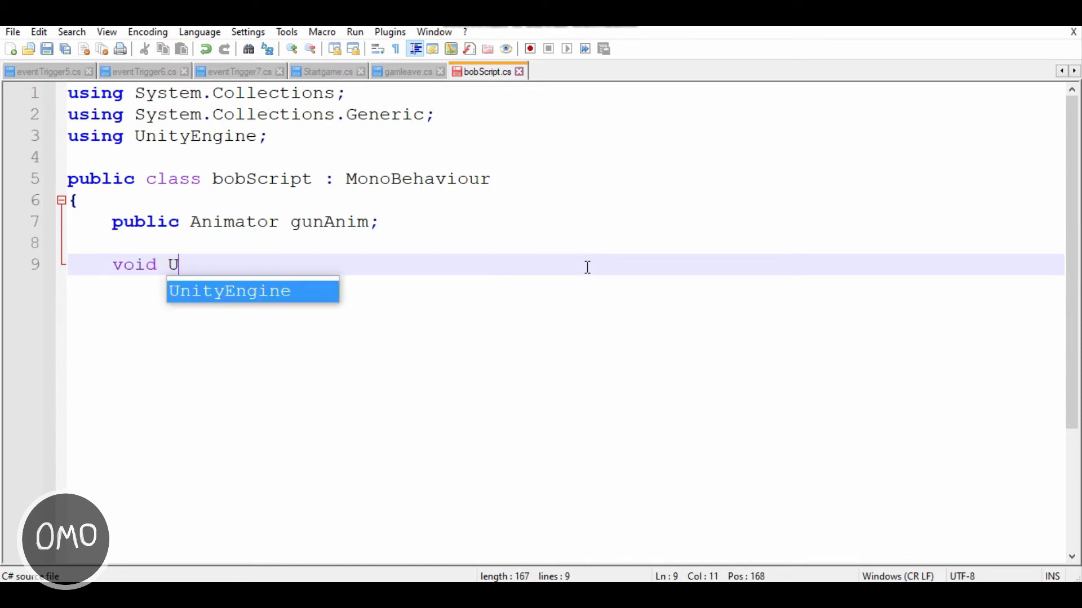
{"action": "type", "text": "pdate(){"}
{"action": "key", "text": "Return"}
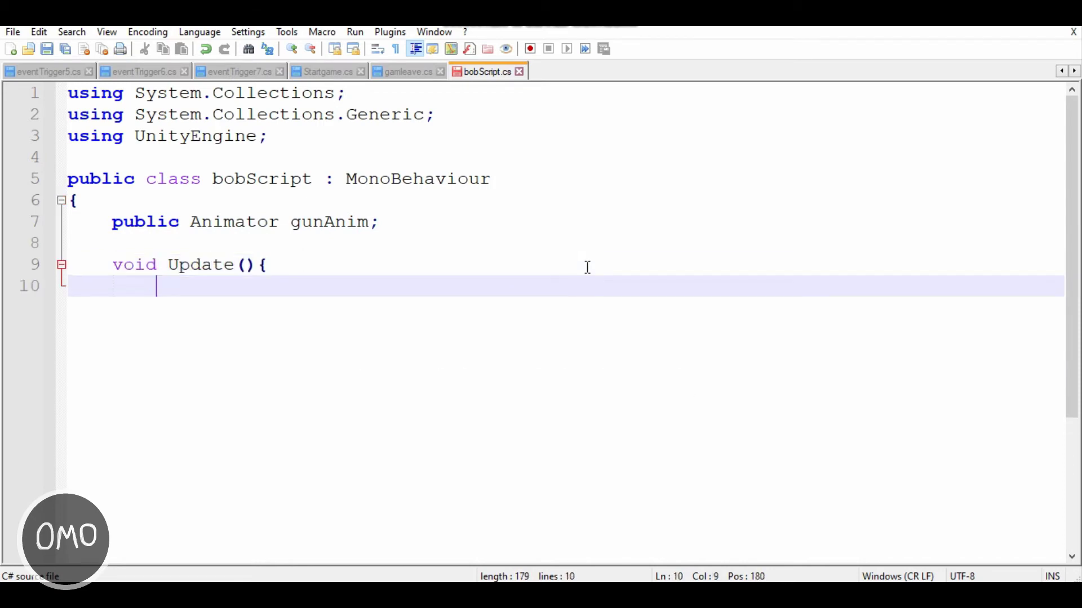
In Update, on W key-down call SetTrigger("bob") and ResetTrigger("stop") on gunAnim.
{"action": "type", "text": "if(Input"}
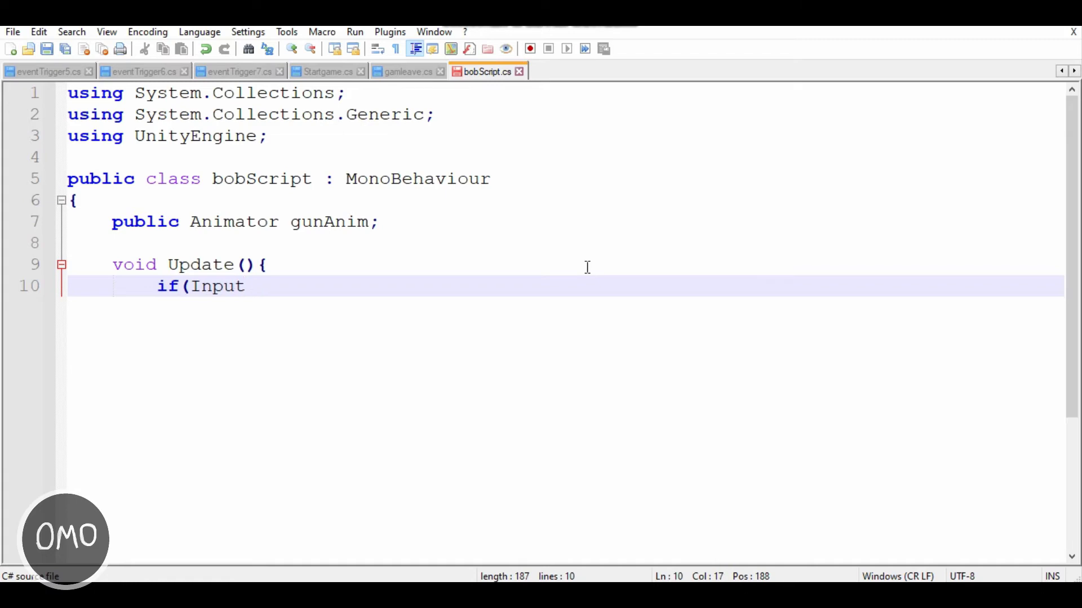
{"action": "type", "text": ".GetKey"}
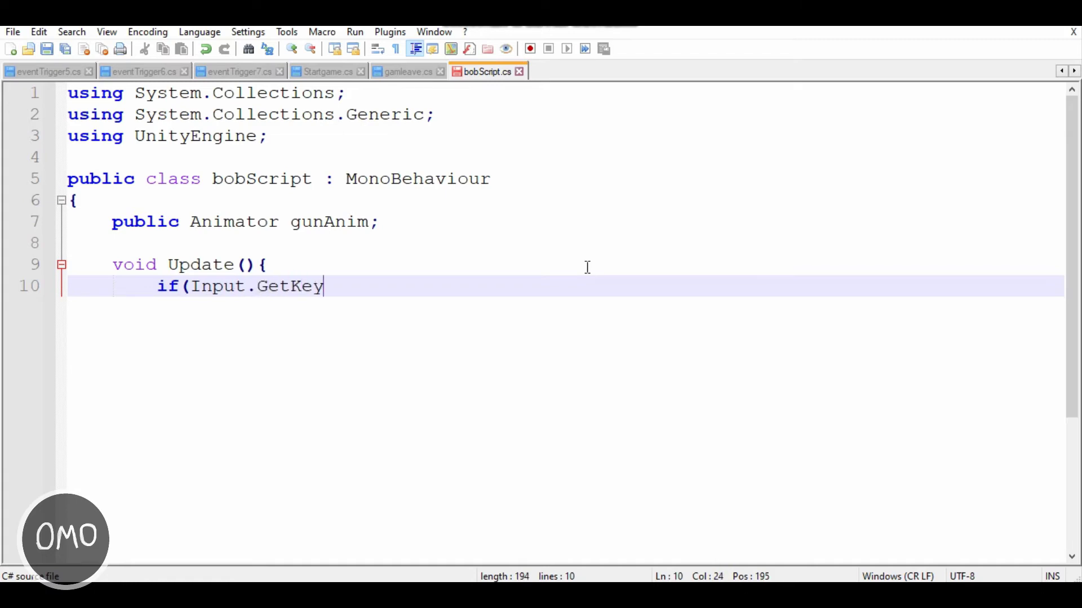
{"action": "type", "text": "Down(Key"}
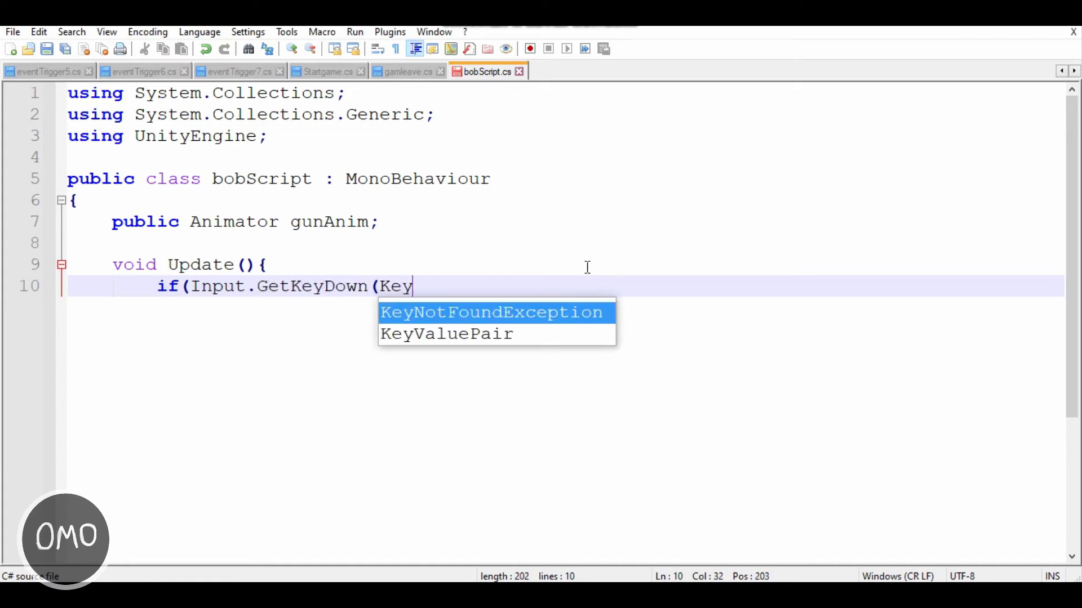
{"action": "type", "text": "Code.W))"}
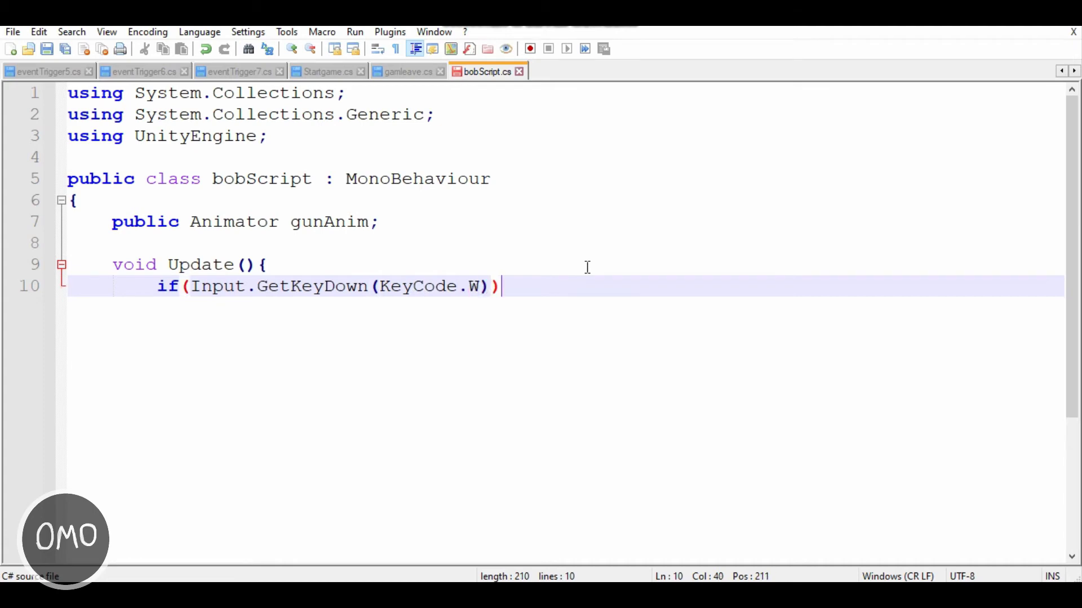
{"action": "type", "text": "{"}
{"action": "key", "text": "Return"}
{"action": "type", "text": "gunAnim"}
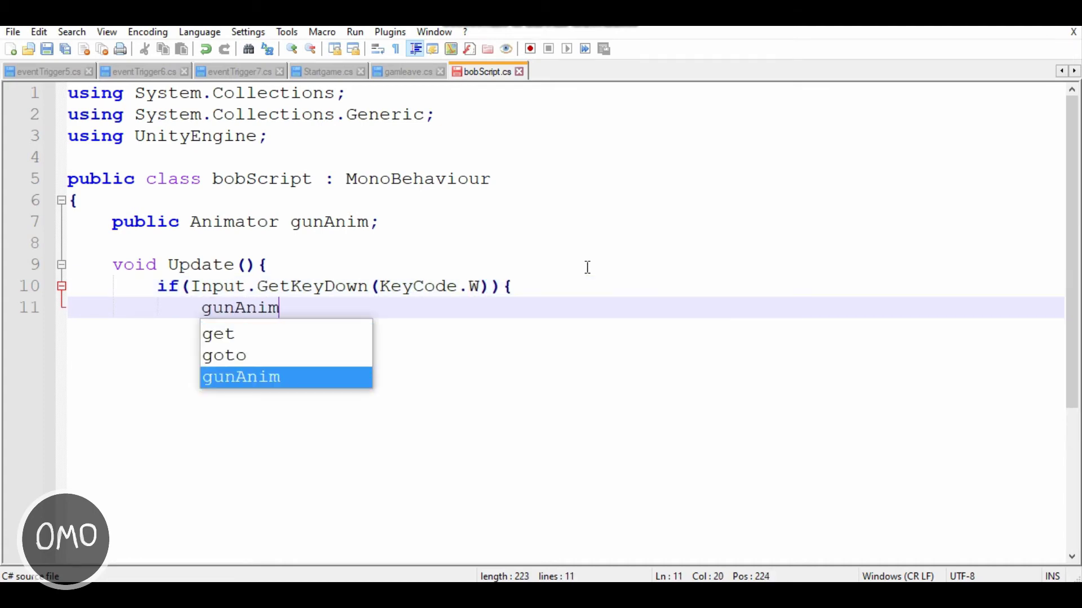
{"action": "type", "text": ".SetTrigger"}
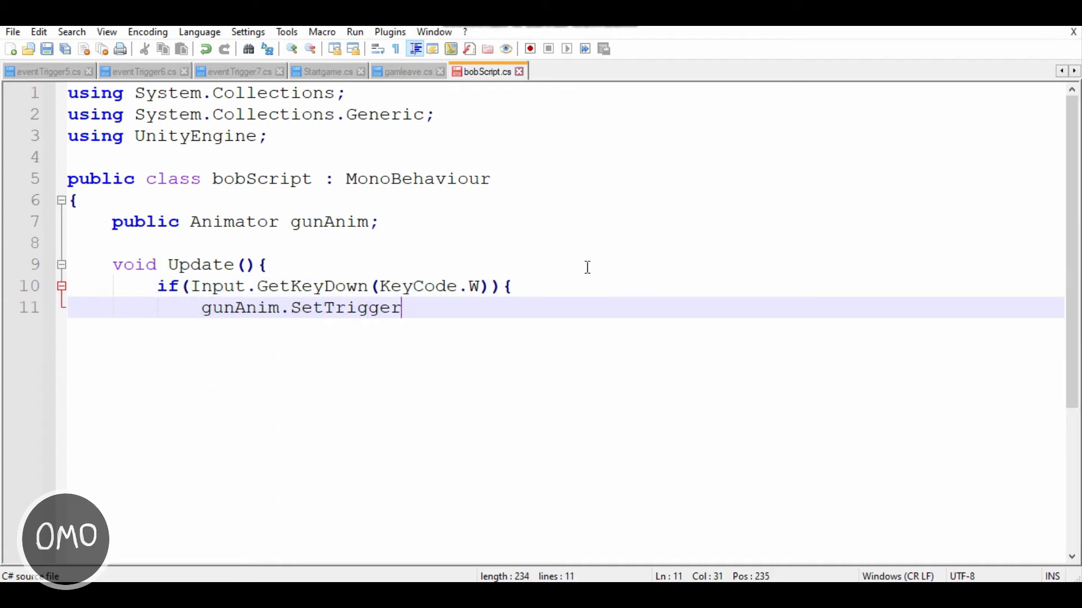
{"action": "type", "text": "(\"bob\")"}
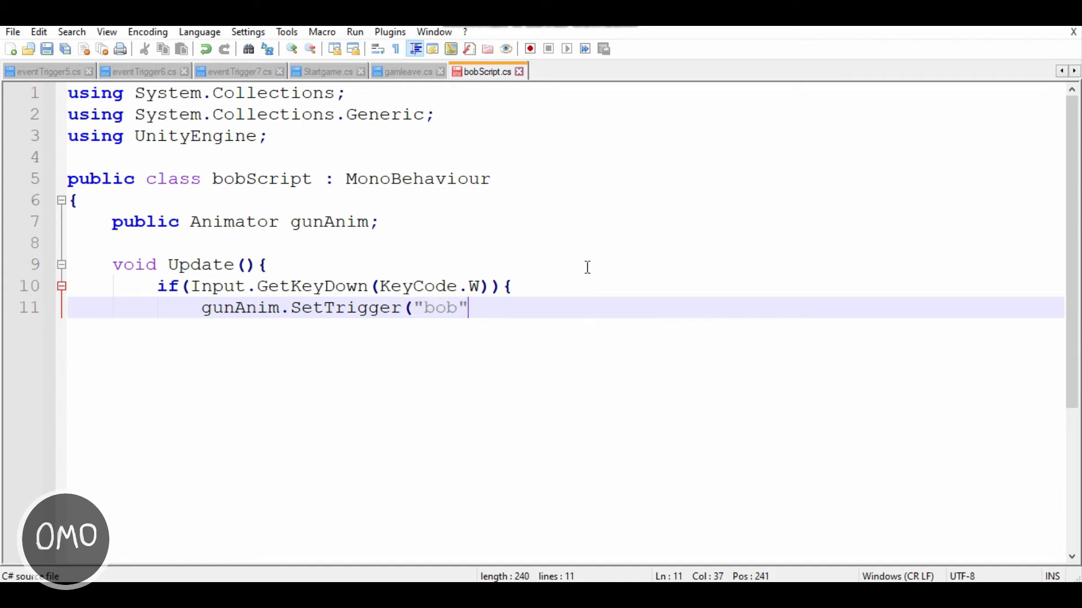
{"action": "type", "text": ";"}
{"action": "key", "text": "Return"}
{"action": "type", "text": "gunA"}
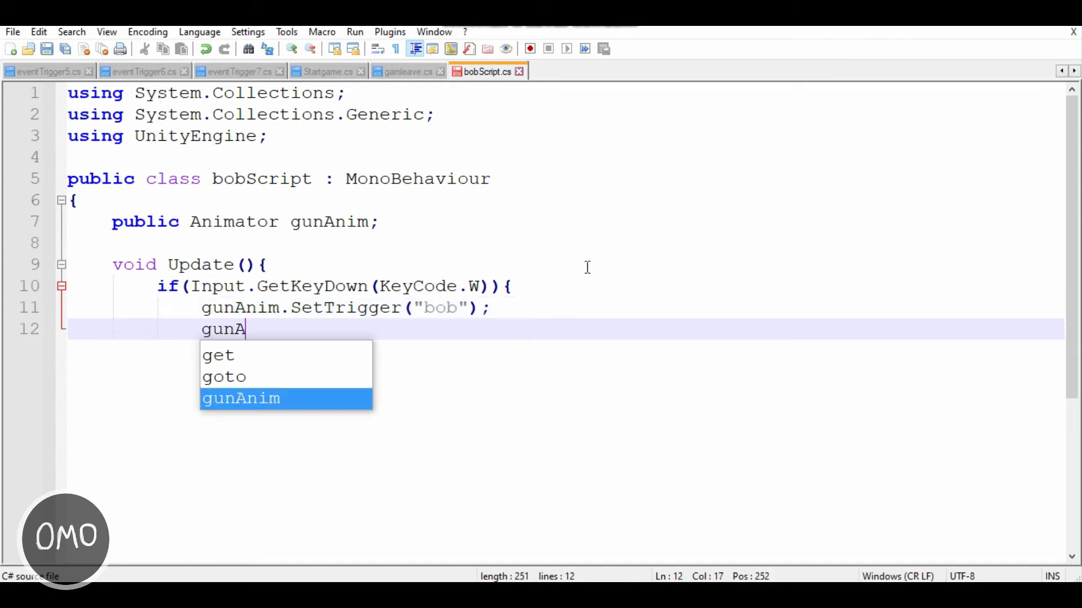
{"action": "type", "text": "nim.R"}
{"action": "type", "text": "eset"}
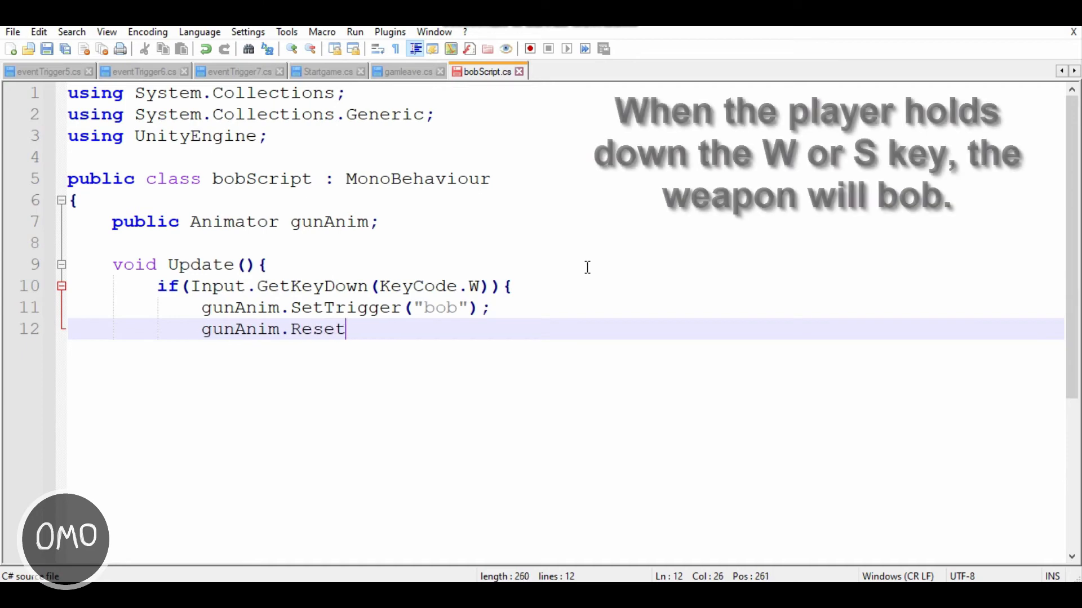
{"action": "type", "text": "Trigger(\""}
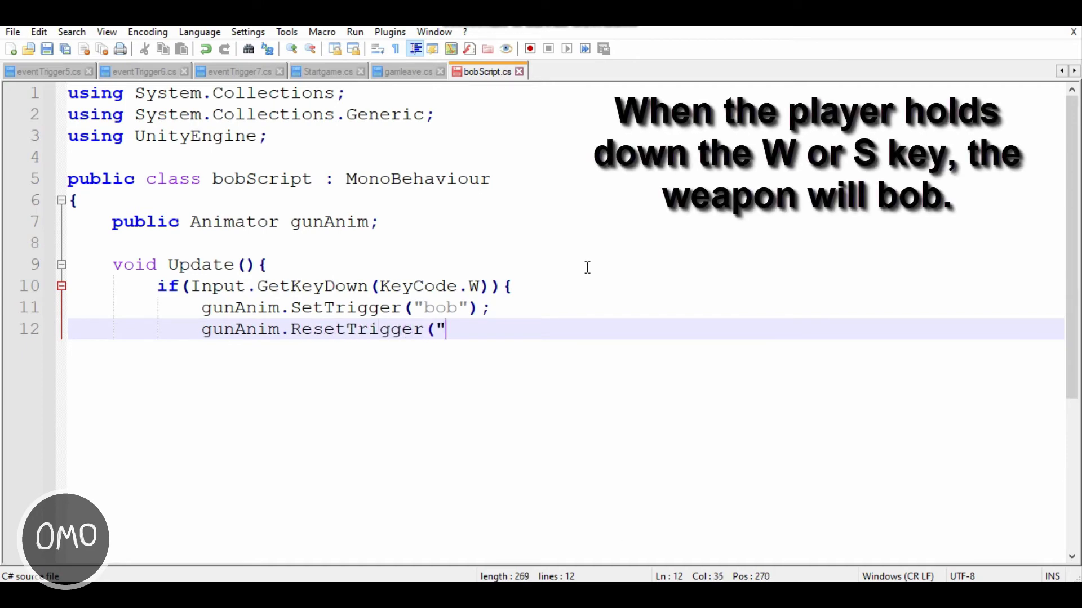
{"action": "type", "text": "stop\");"}
{"action": "key", "text": "Return"}
{"action": "key", "text": "BackSpace"}
{"action": "type", "text": "}"}
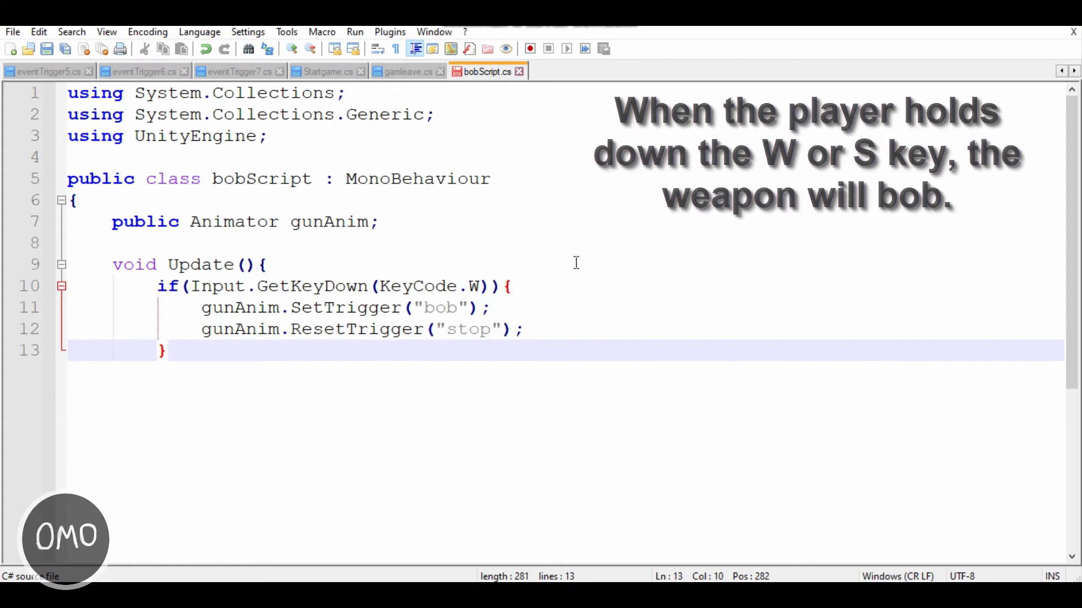
{"action": "left_click_drag", "start_coordinate": [173, 357], "coordinate": [166, 287]}
Duplicate the W block as a GetKeyUp block that sets stop and resets bob.
{"action": "key", "text": "ctrl+c"}
{"action": "left_click", "coordinate": [182, 346]}
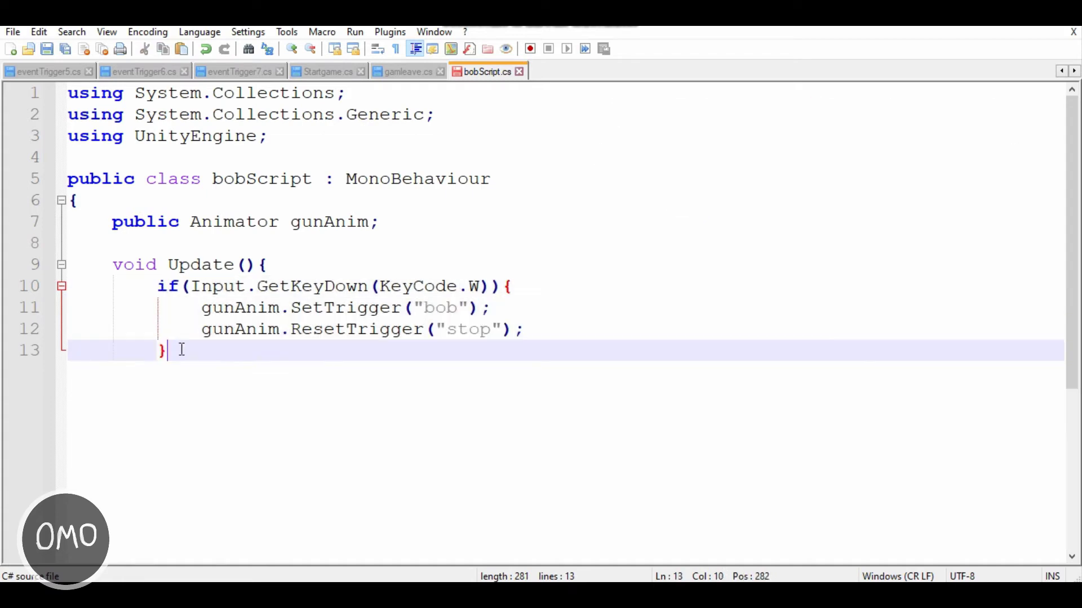
{"action": "key", "text": "Return"}
{"action": "key", "text": "ctrl+v"}
{"action": "left_click", "coordinate": [364, 372]}
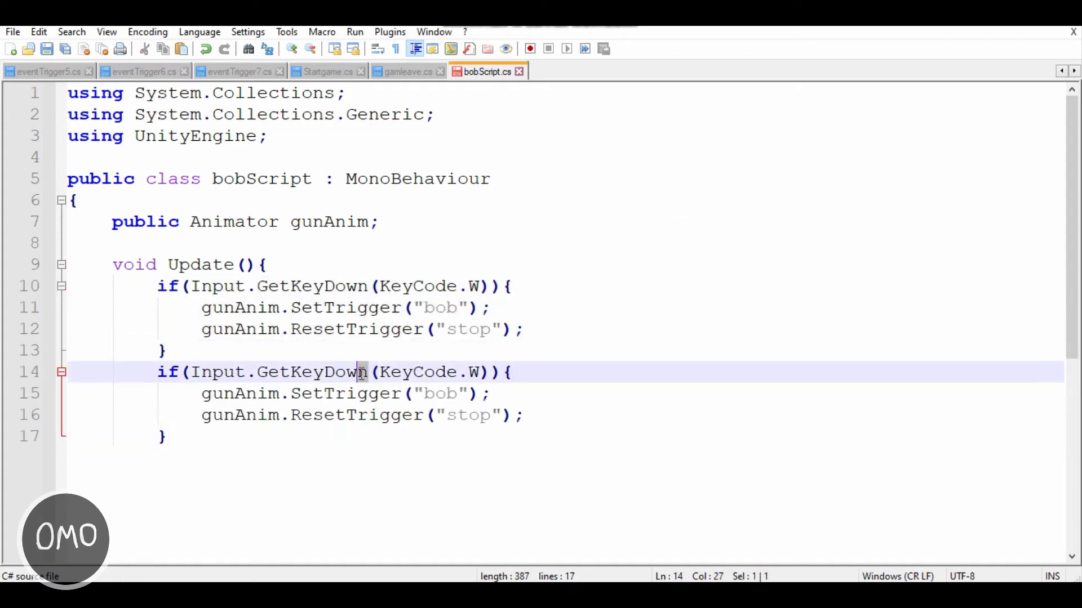
{"action": "left_click_drag", "start_coordinate": [371, 372], "coordinate": [329, 372]}
{"action": "key", "text": "BackSpace"}
{"action": "type", "text": "Up"}
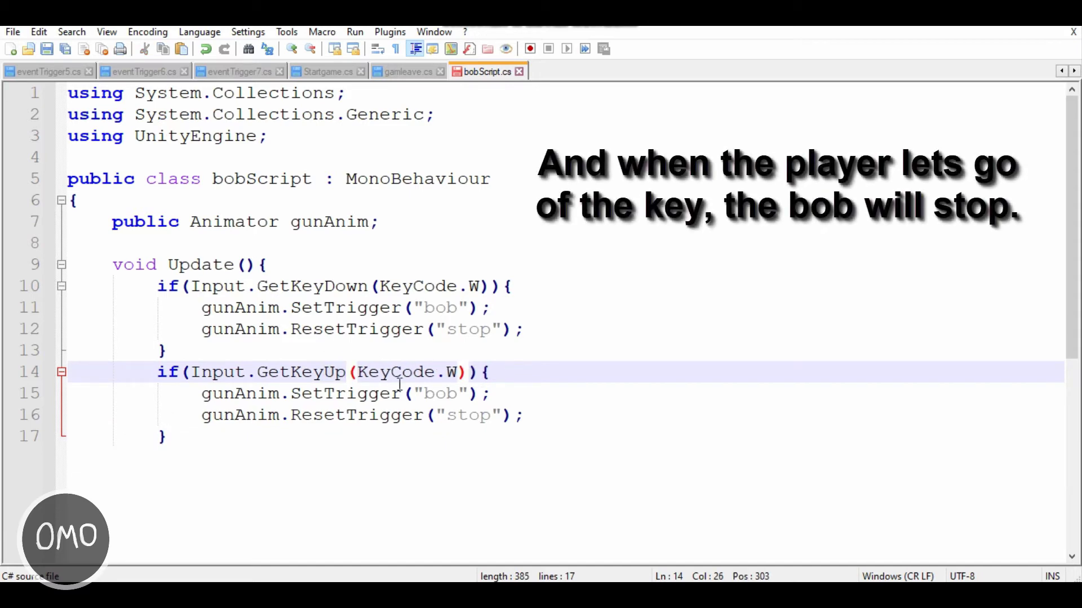
{"action": "double_click", "coordinate": [434, 393]}
{"action": "type", "text": "stop"}
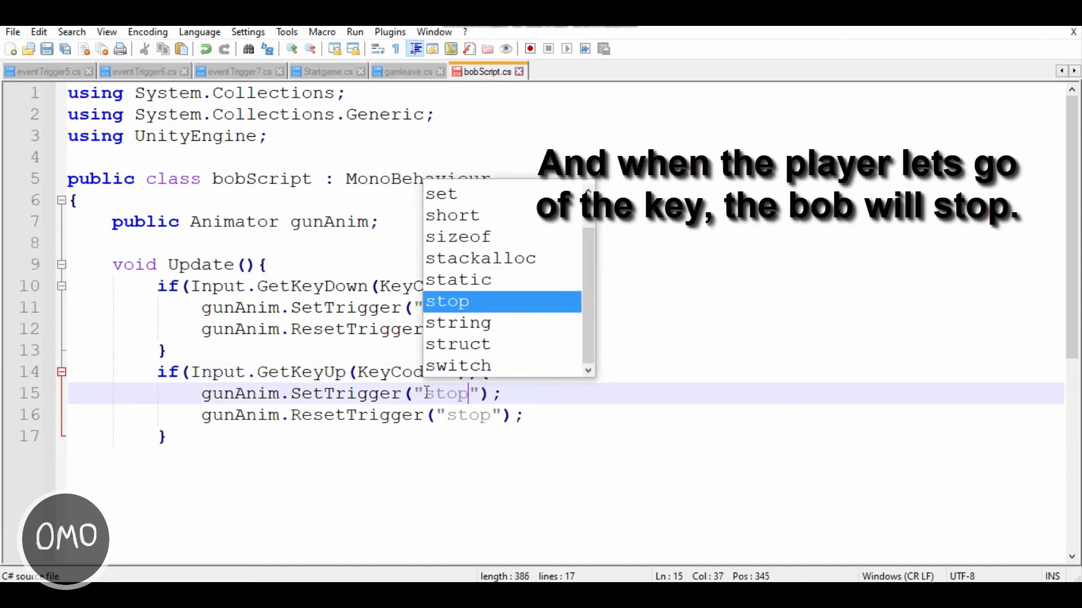
{"action": "left_click", "coordinate": [495, 415]}
{"action": "type", "text": "bob"}
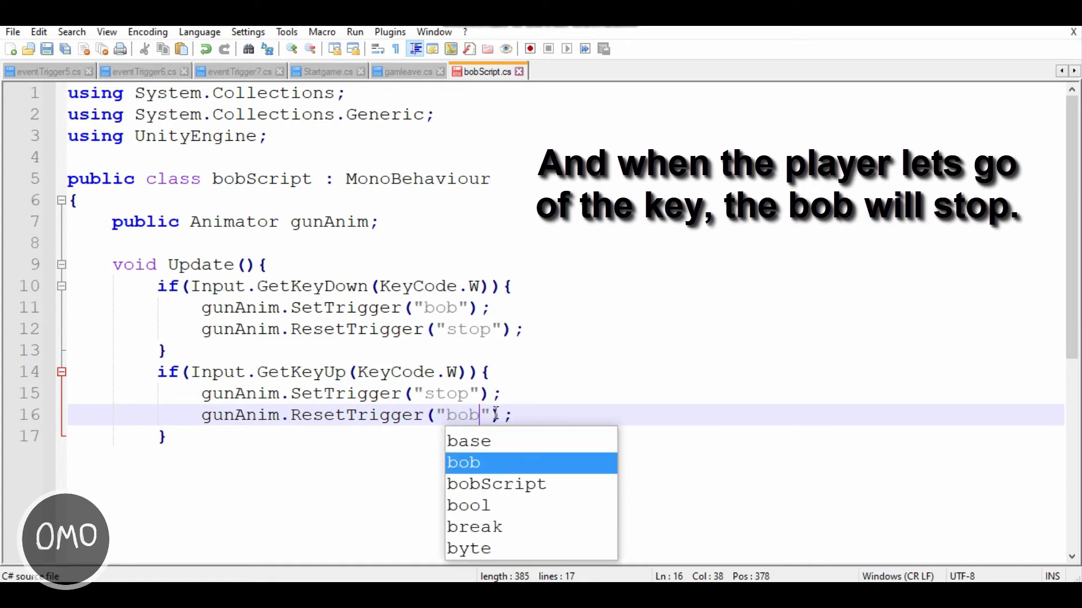
{"action": "key", "text": "Escape"}
Duplicate both W blocks and change their key codes to KeyCode.S.
{"action": "left_click_drag", "start_coordinate": [171, 438], "coordinate": [162, 288]}
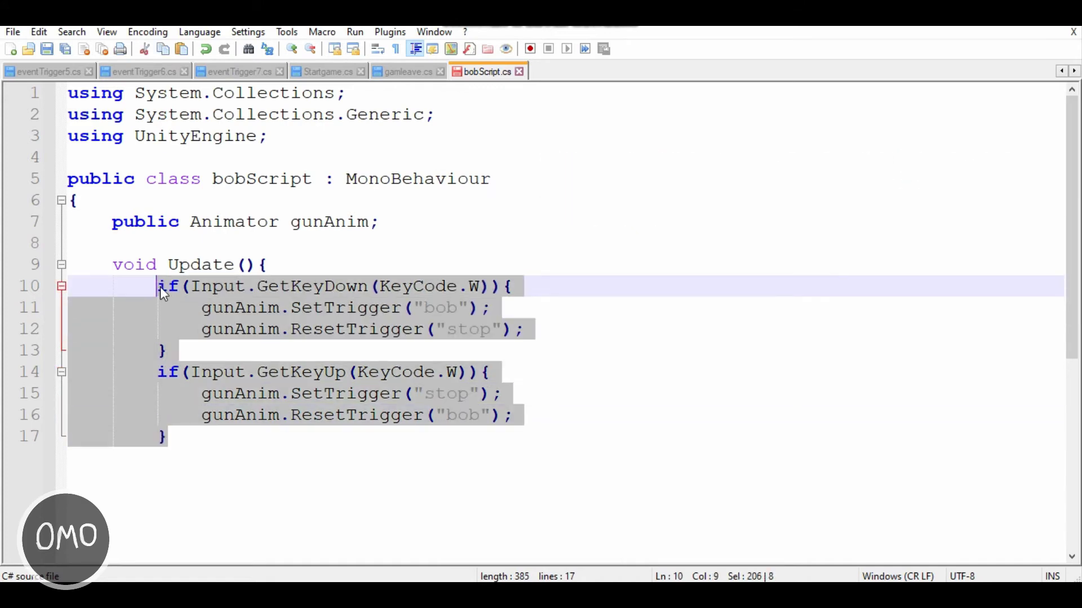
{"action": "key", "text": "ctrl+c"}
{"action": "left_click", "coordinate": [188, 442]}
{"action": "key", "text": "Return"}
{"action": "key", "text": "ctrl+v"}
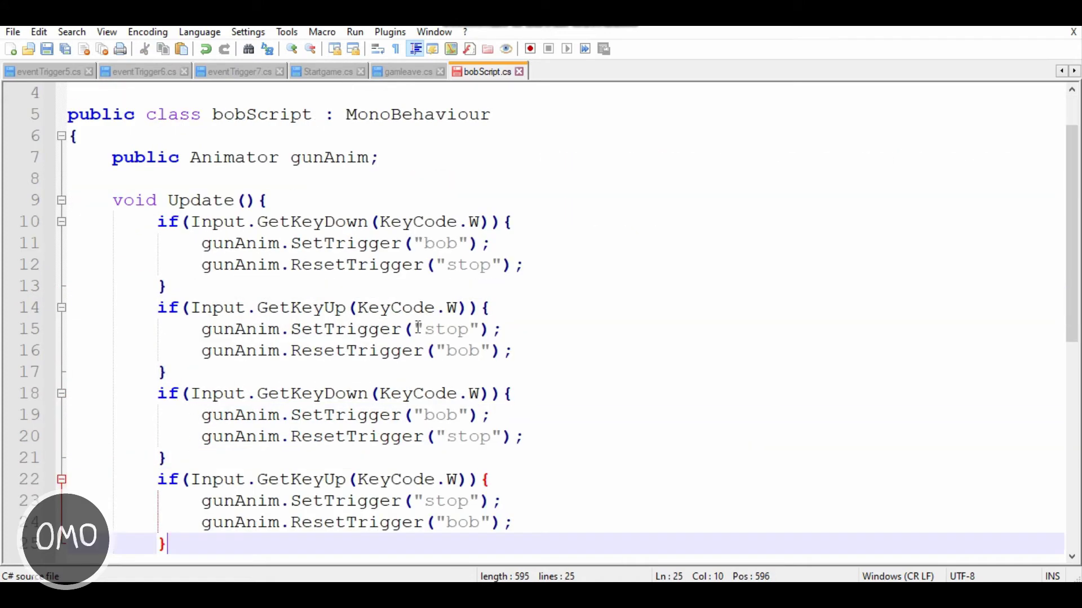
{"action": "left_click", "coordinate": [479, 394]}
{"action": "key", "text": "BackSpace"}
{"action": "type", "text": "S"}
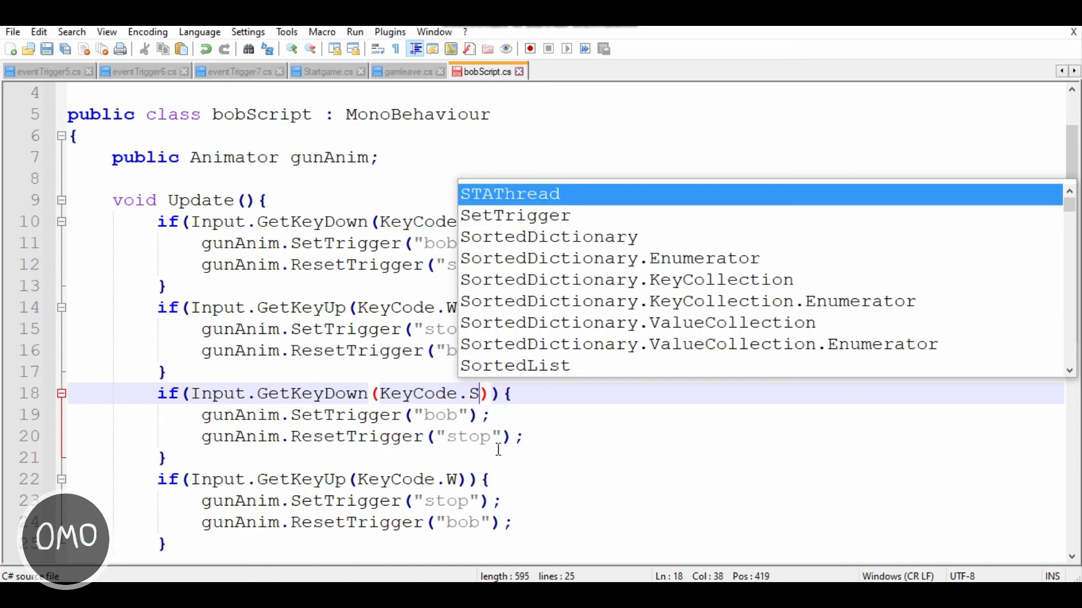
{"action": "left_click", "coordinate": [460, 481]}
{"action": "key", "text": "BackSpace"}
{"action": "type", "text": "S"}
Add the closing brace for the Update method after the last block.
{"action": "scroll", "coordinate": [309, 454], "scroll_direction": "down", "scroll_amount": 2}
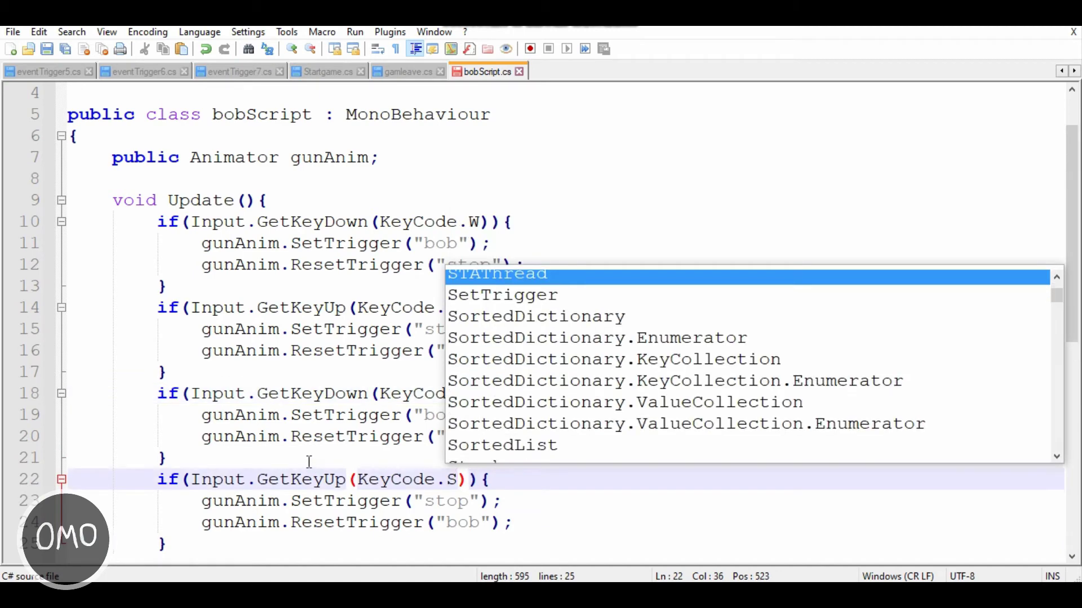
{"action": "left_click", "coordinate": [208, 554]}
{"action": "scroll", "coordinate": [244, 523], "scroll_direction": "down", "scroll_amount": 3}
{"action": "key", "text": "Return"}
{"action": "key", "text": "BackSpace"}
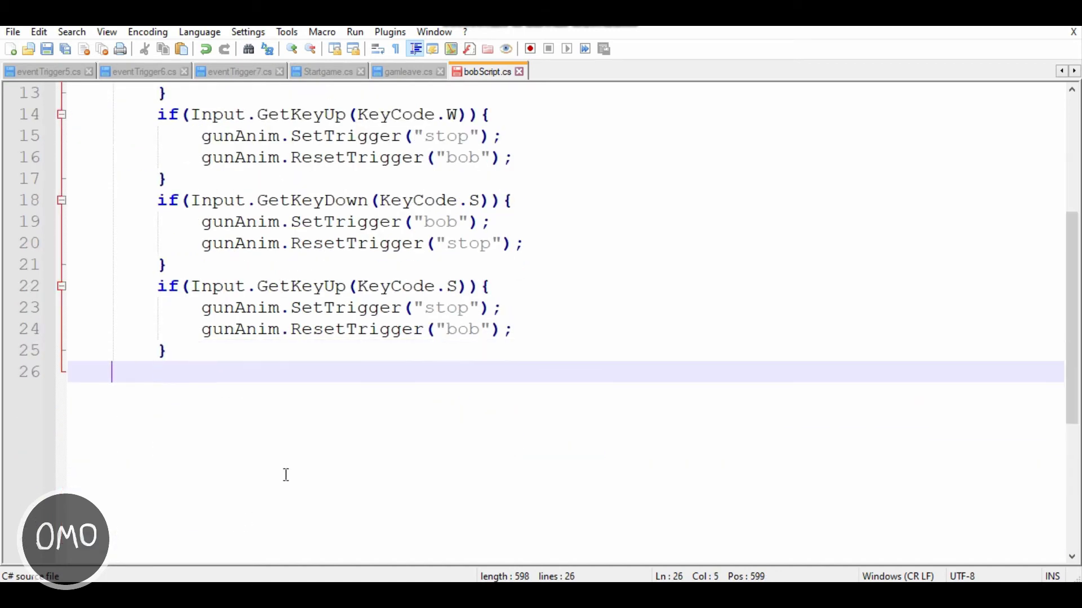
{"action": "type", "text": "}"}
{"action": "key", "text": "Return"}
Add bobScript to the player, set its Gun Anim to the Ak-47, and enter Play mode.
{"action": "key", "text": "alt+Tab"}
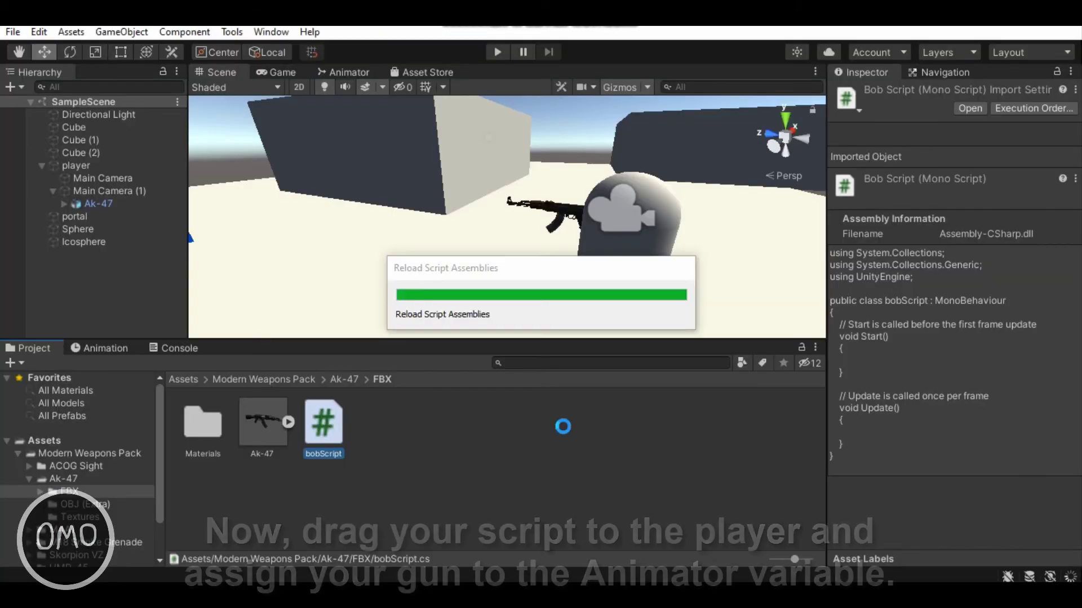
{"action": "left_click_drag", "start_coordinate": [331, 431], "coordinate": [90, 168]}
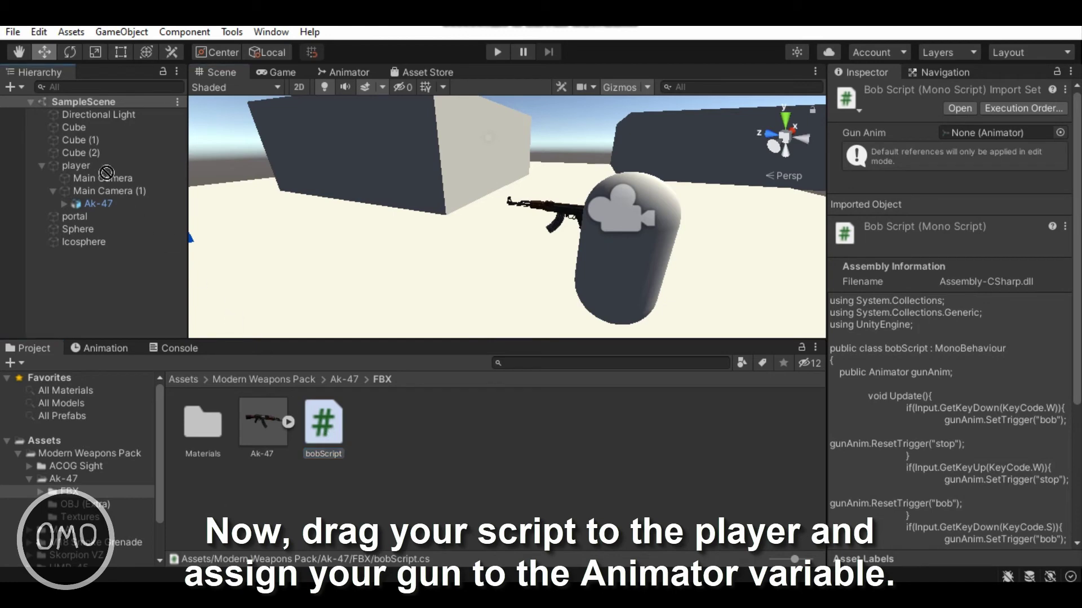
{"action": "left_click", "coordinate": [89, 165]}
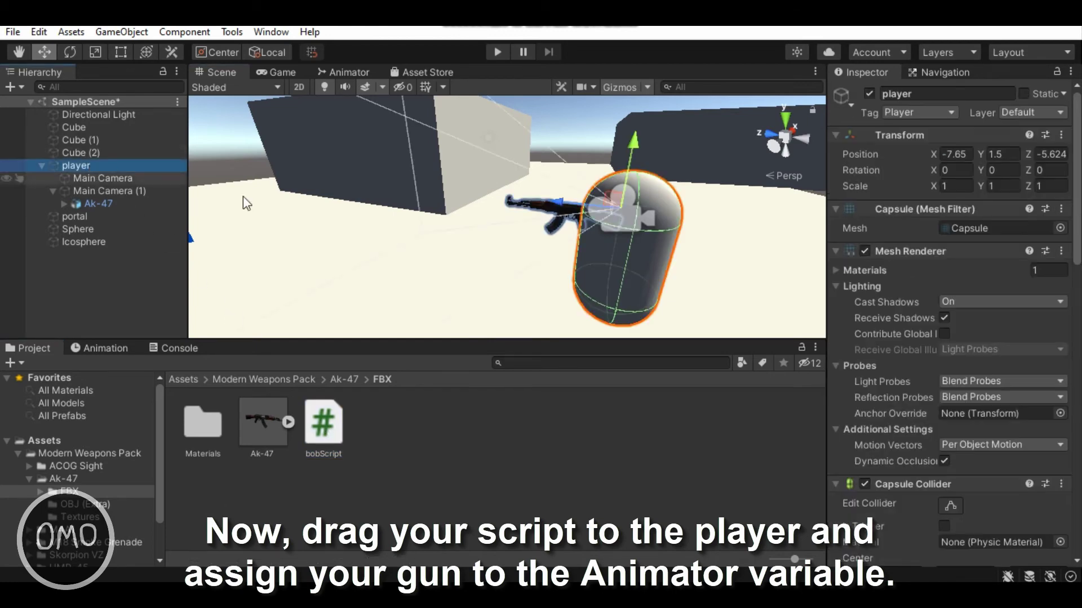
{"action": "scroll", "coordinate": [939, 372], "scroll_direction": "down", "scroll_amount": 5}
{"action": "scroll", "coordinate": [940, 376], "scroll_direction": "down", "scroll_amount": 5}
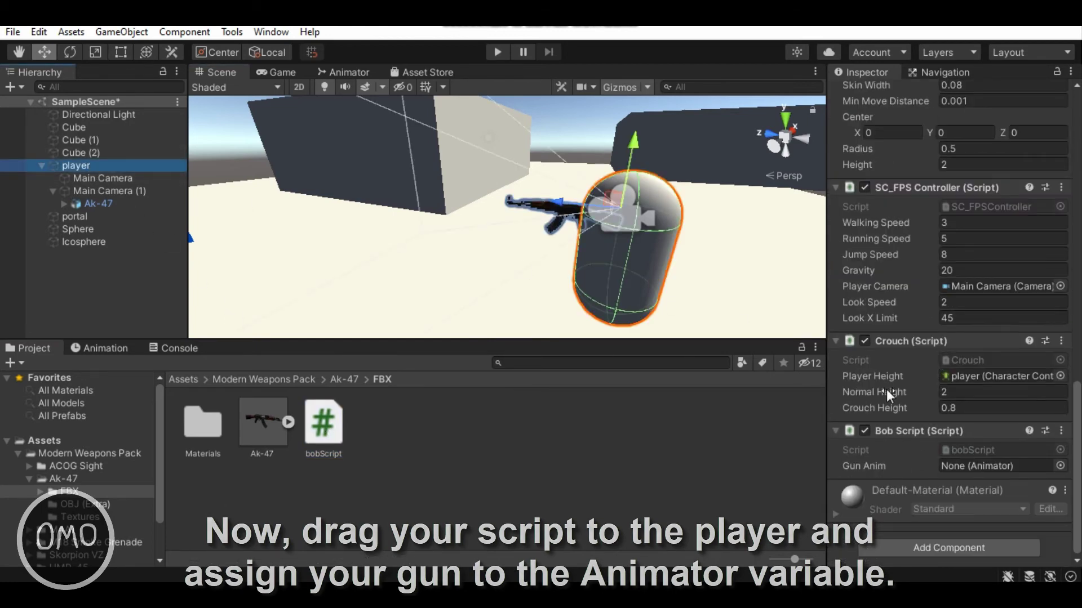
{"action": "left_click_drag", "start_coordinate": [96, 204], "coordinate": [996, 470]}
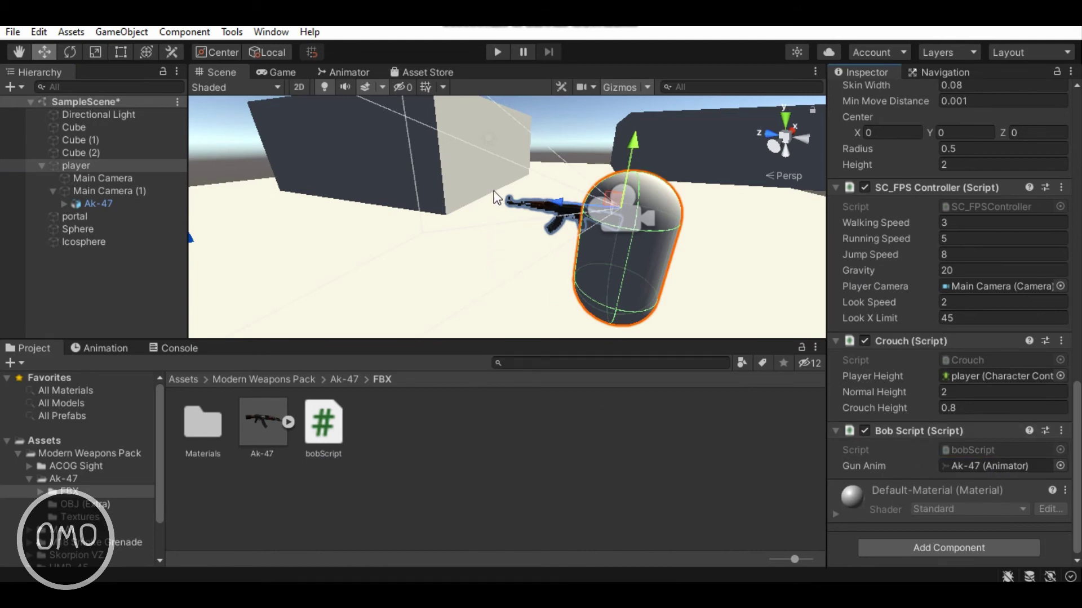
{"action": "left_click", "coordinate": [494, 53]}
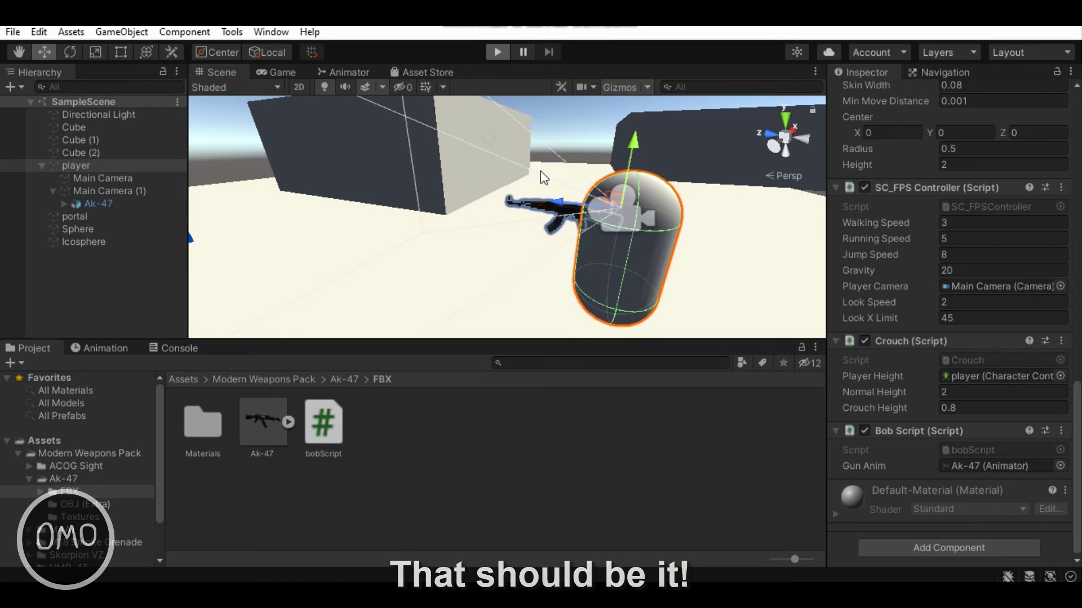
Walk the player toward the blue box with W to check the gun bob.
{"action": "key", "text": "w"}
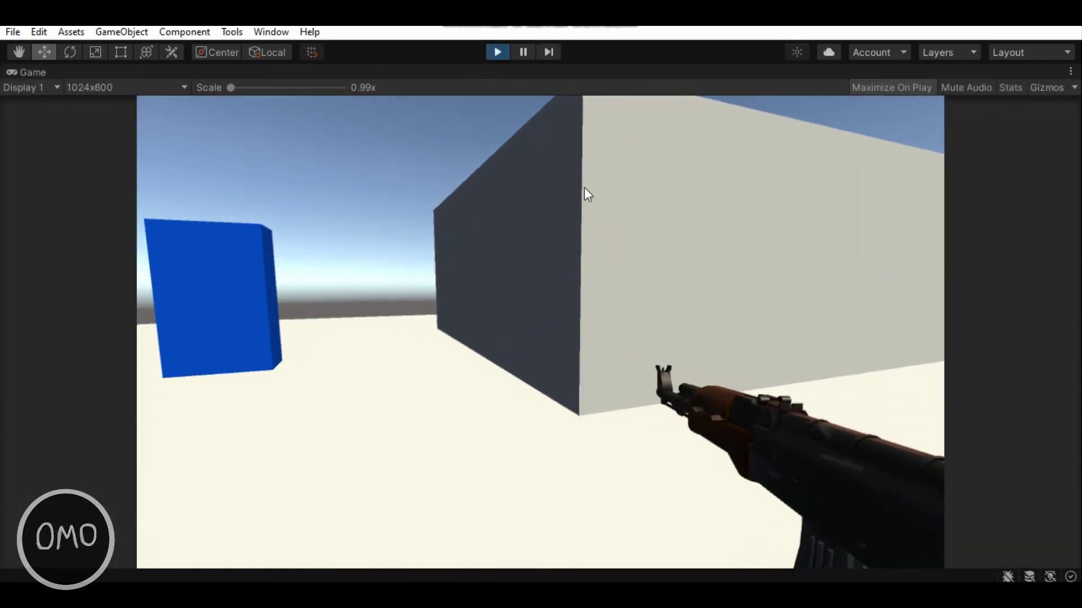